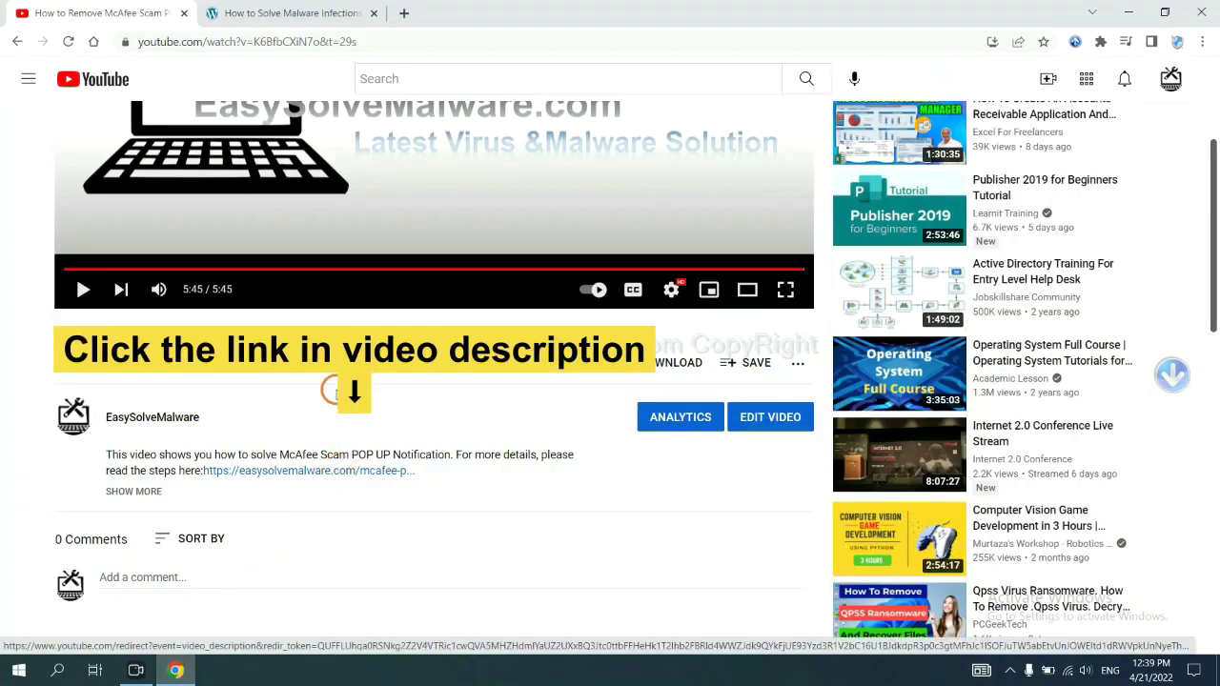
- From the easysolvemalware.com guide, download SpyHunter for Windows and run the downloaded installer
{"action": "left_click", "coordinate": [313, 12]}
{"action": "scroll", "coordinate": [1216, 326], "scroll_direction": "down", "scroll_amount": 3}
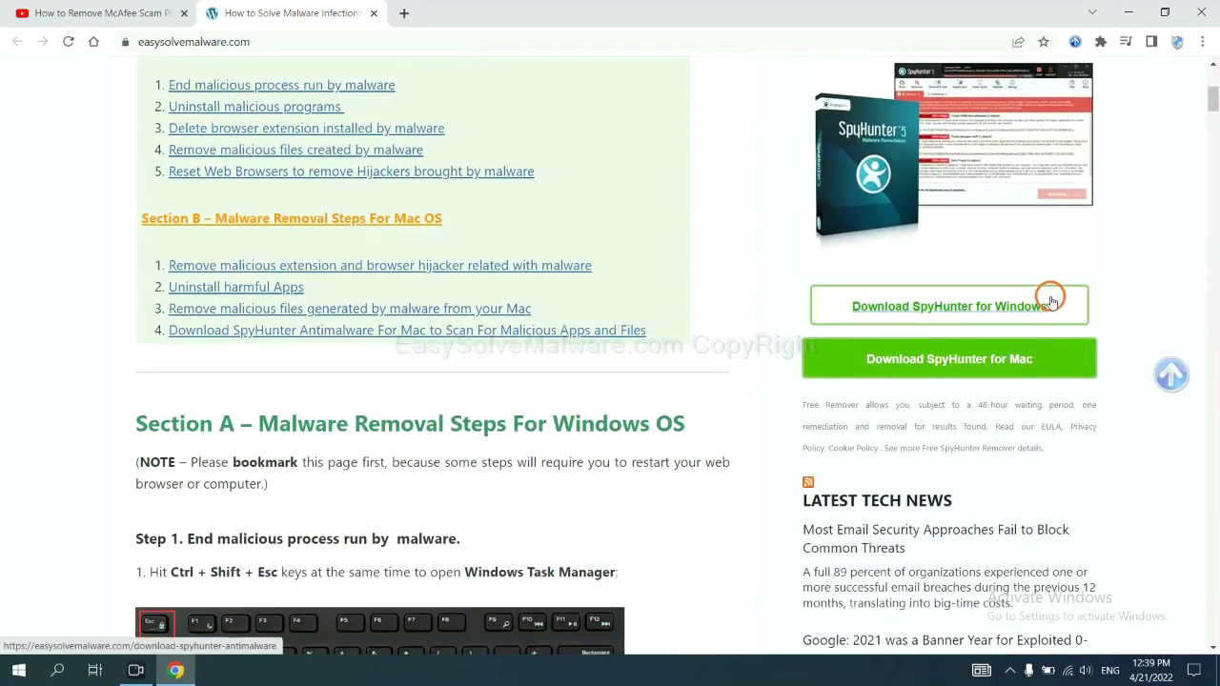
{"action": "left_click", "coordinate": [1035, 304]}
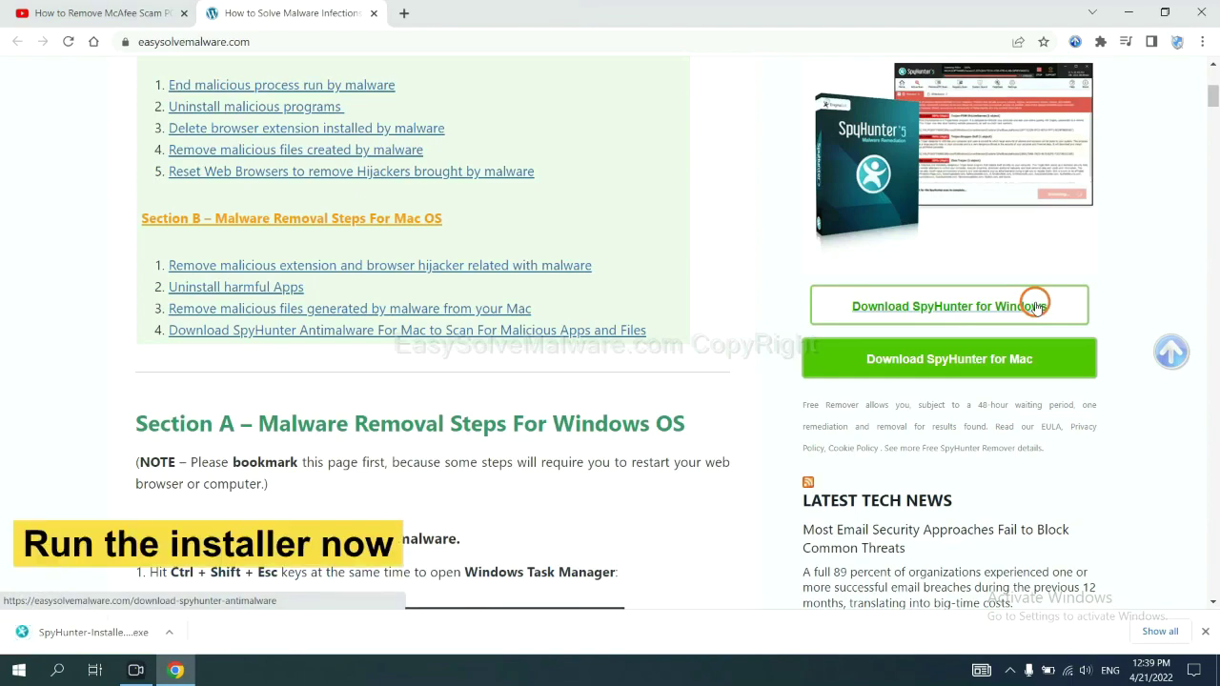
{"action": "left_click", "coordinate": [76, 633]}
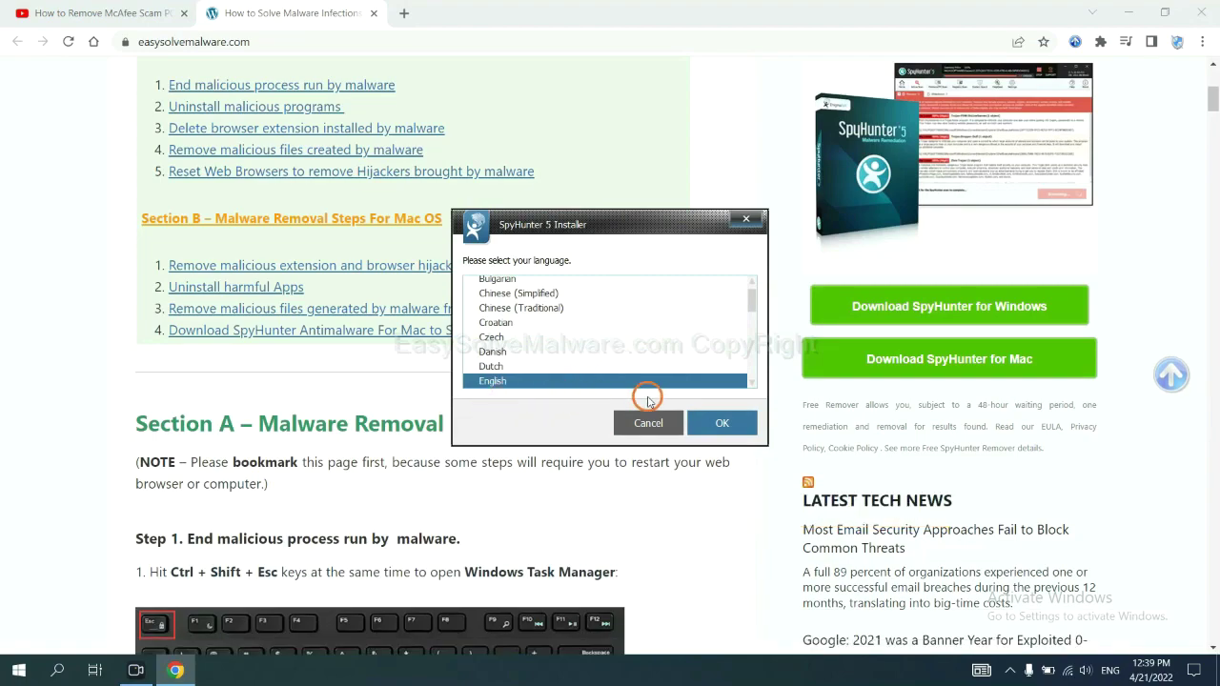
- Install SpyHunter 5 in English, continuing through the installer to Finish
{"action": "left_click", "coordinate": [705, 423]}
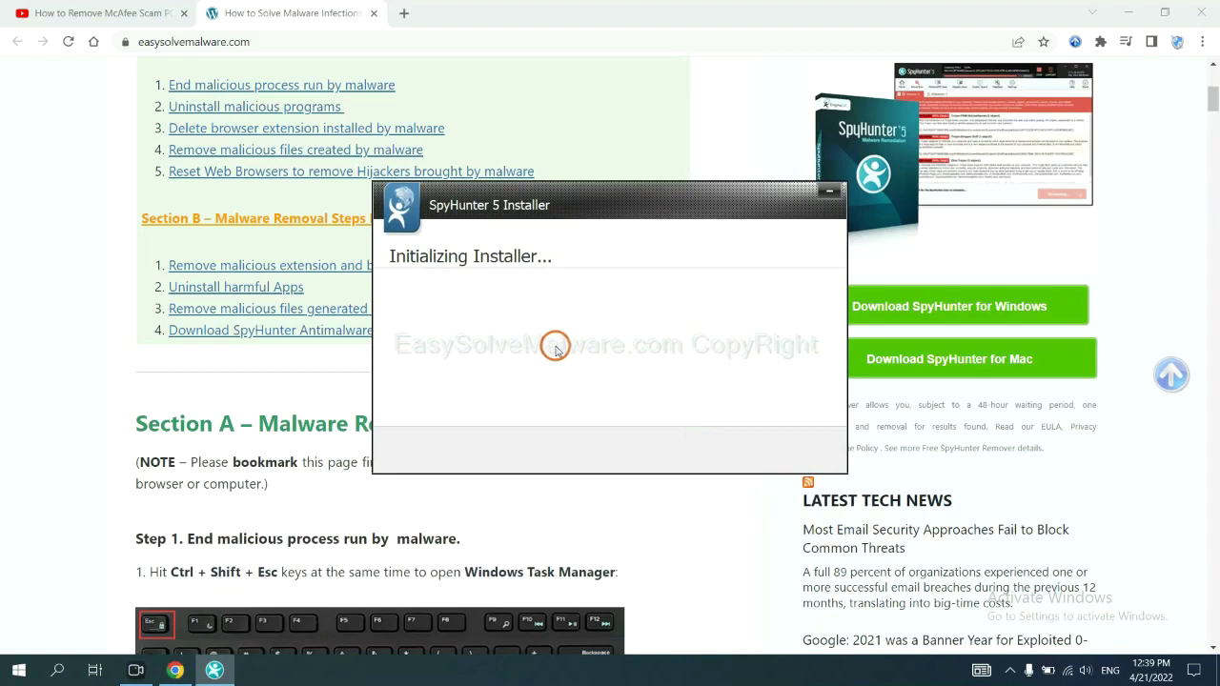
{"action": "left_click", "coordinate": [520, 345]}
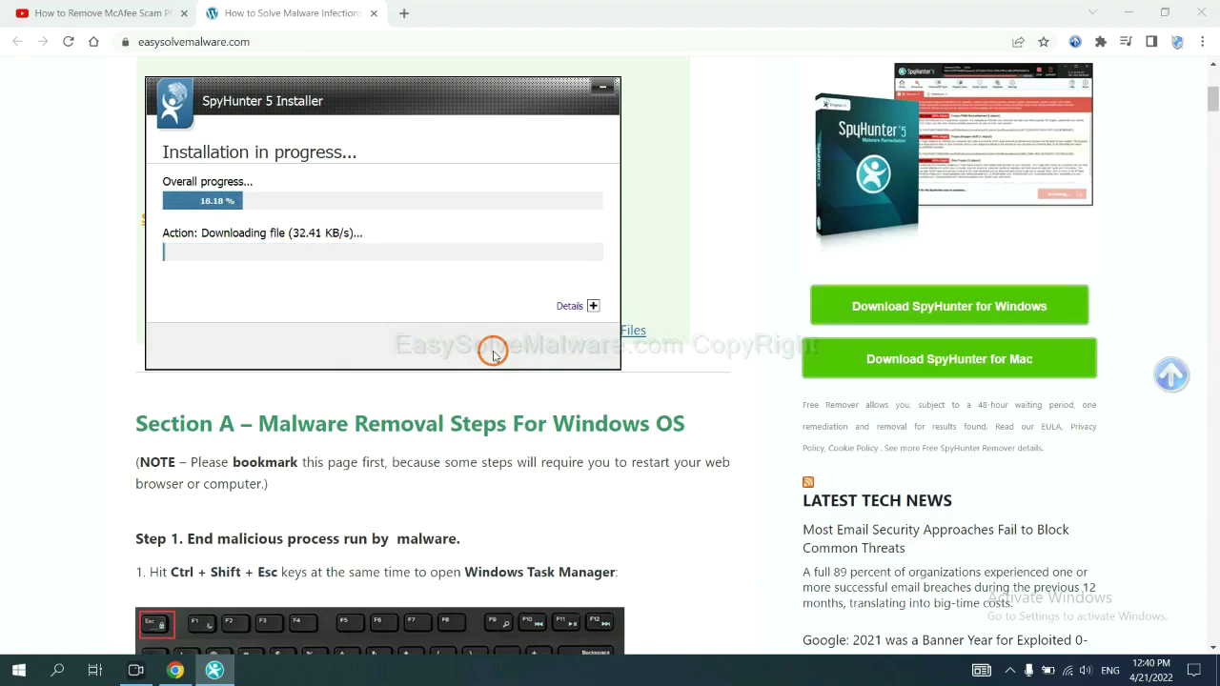
{"action": "left_click", "coordinate": [600, 430]}
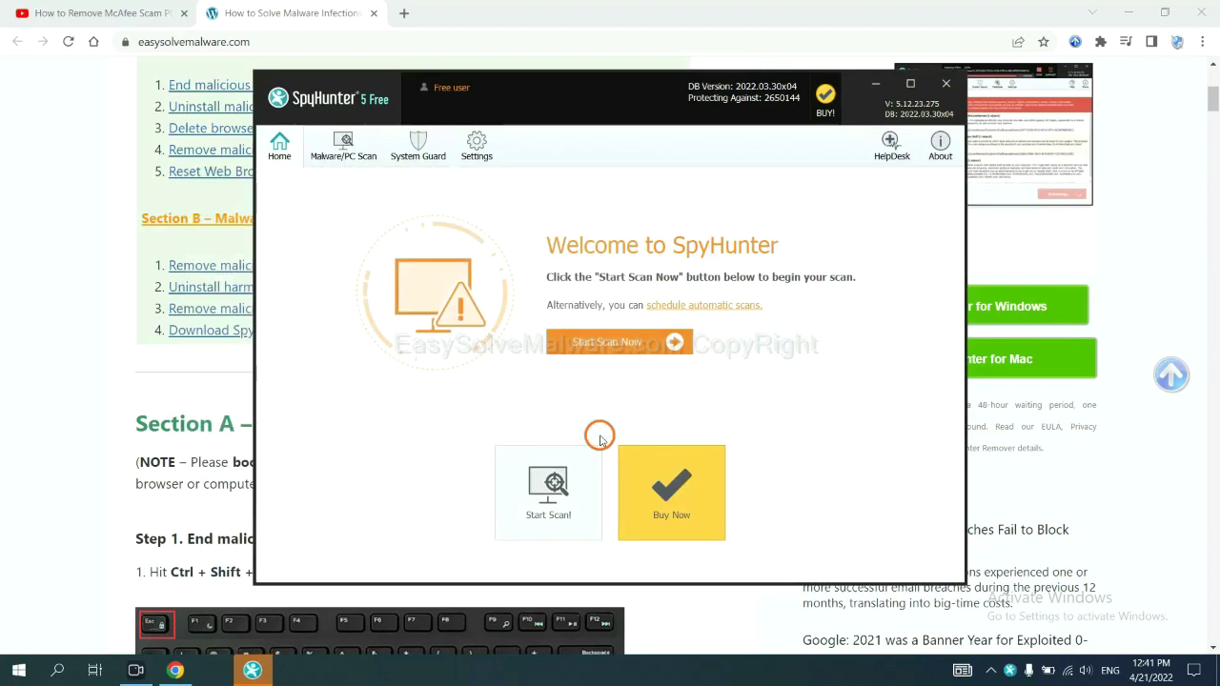
- Scan the computer, then proceed past the detected remove360.bat to the registration prompt
{"action": "left_click", "coordinate": [601, 350]}
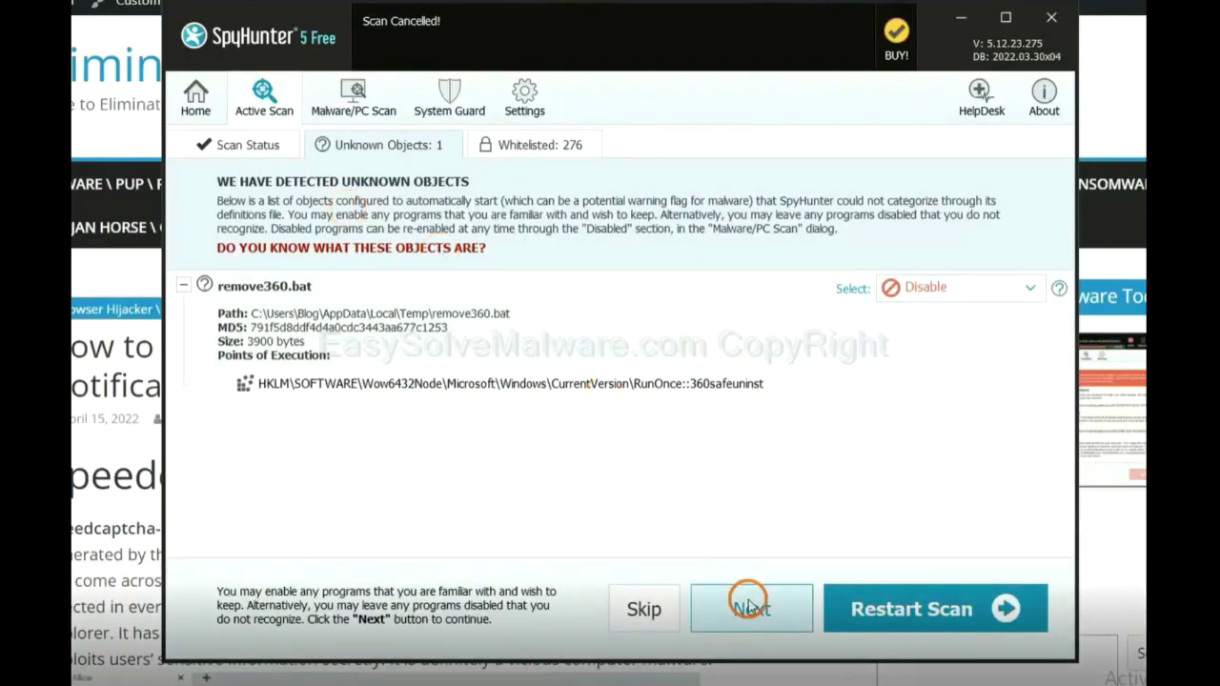
{"action": "left_click", "coordinate": [750, 610]}
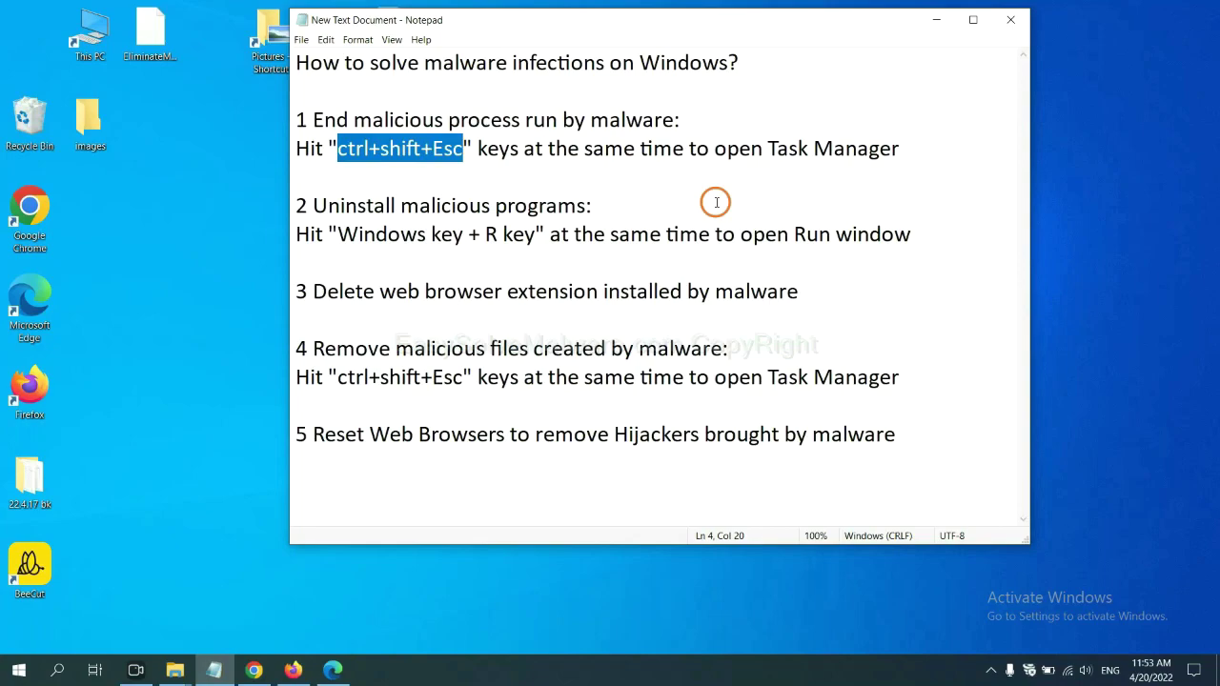
{"action": "left_click", "coordinate": [434, 153]}
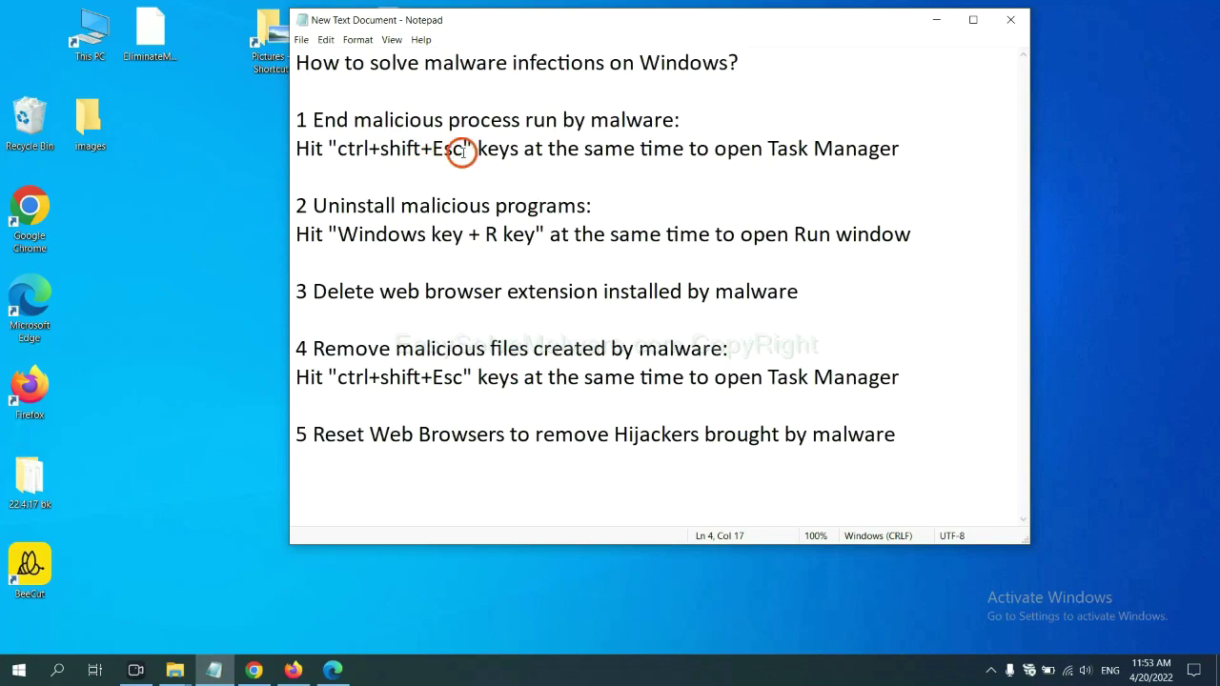
{"action": "left_click_drag", "start_coordinate": [463, 151], "coordinate": [336, 151]}
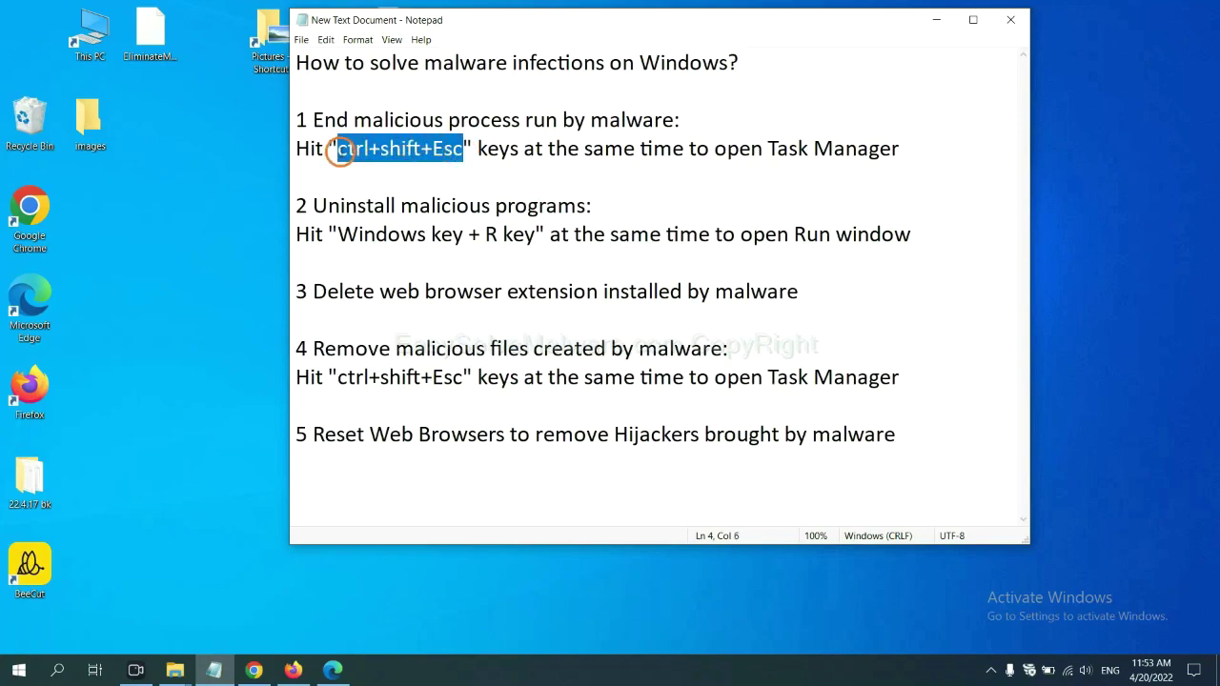
{"action": "key", "text": "ctrl+shift+Escape"}
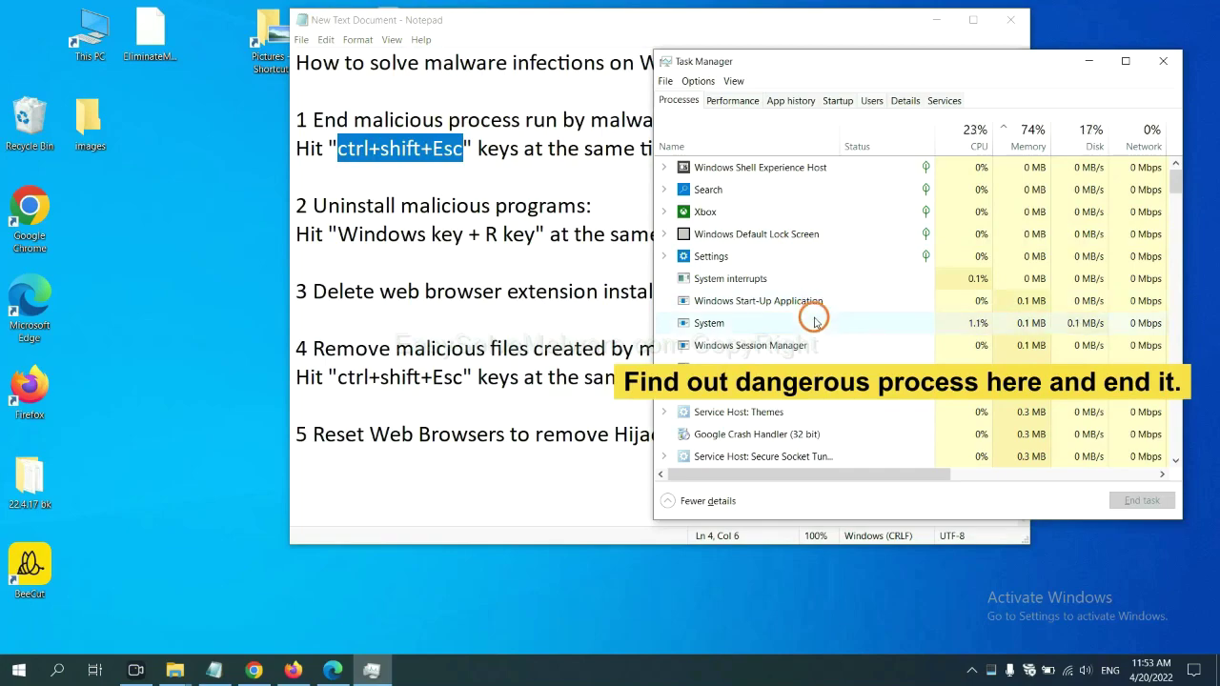
{"action": "left_click", "coordinate": [813, 322]}
{"action": "left_click", "coordinate": [810, 367]}
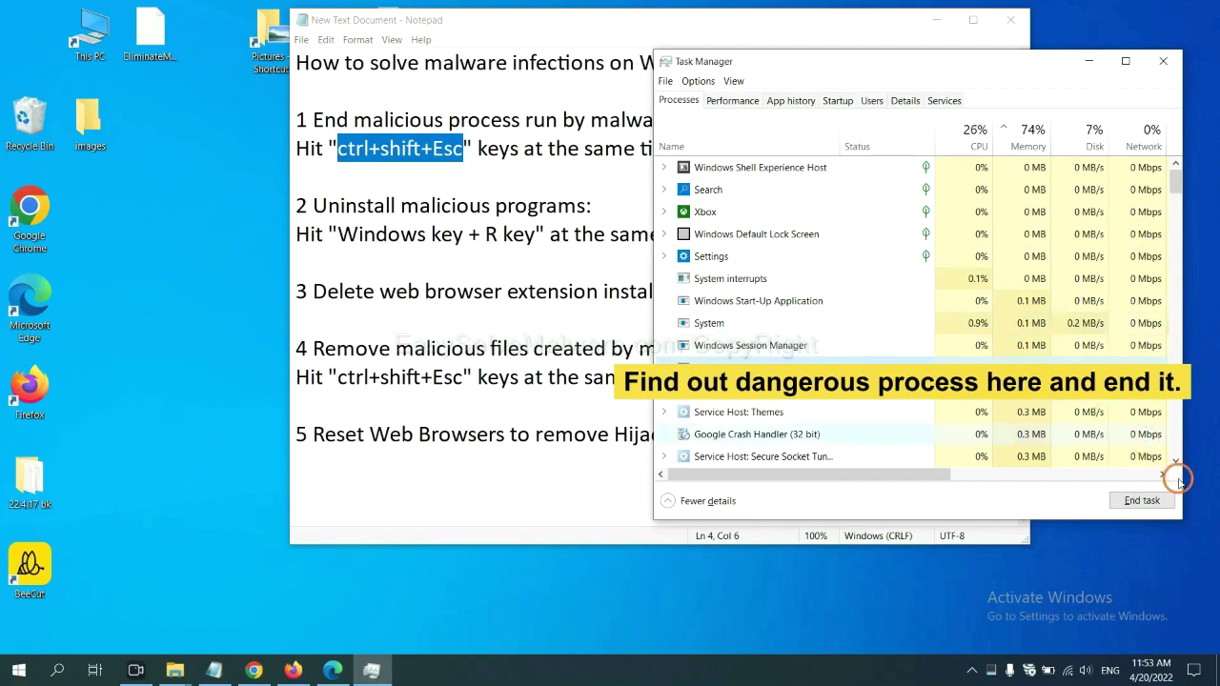
{"action": "left_click", "coordinate": [1153, 61]}
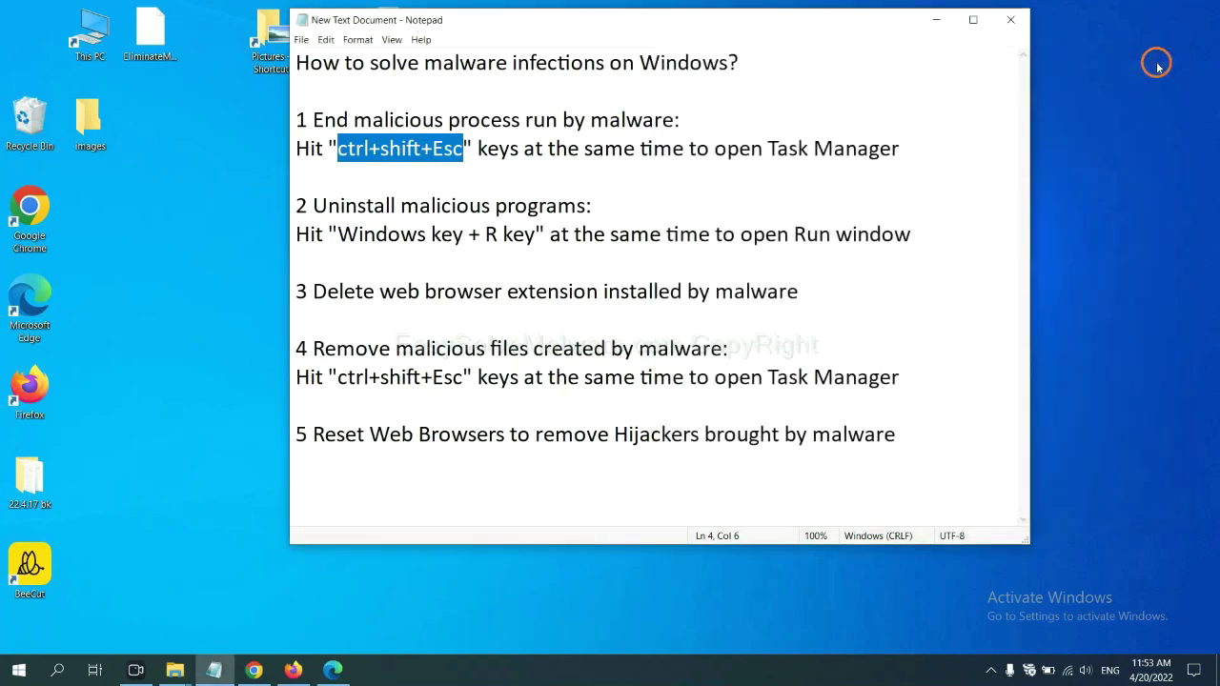
{"action": "key", "text": "Down"}
{"action": "key", "text": "Down"}
{"action": "key", "text": "Down"}
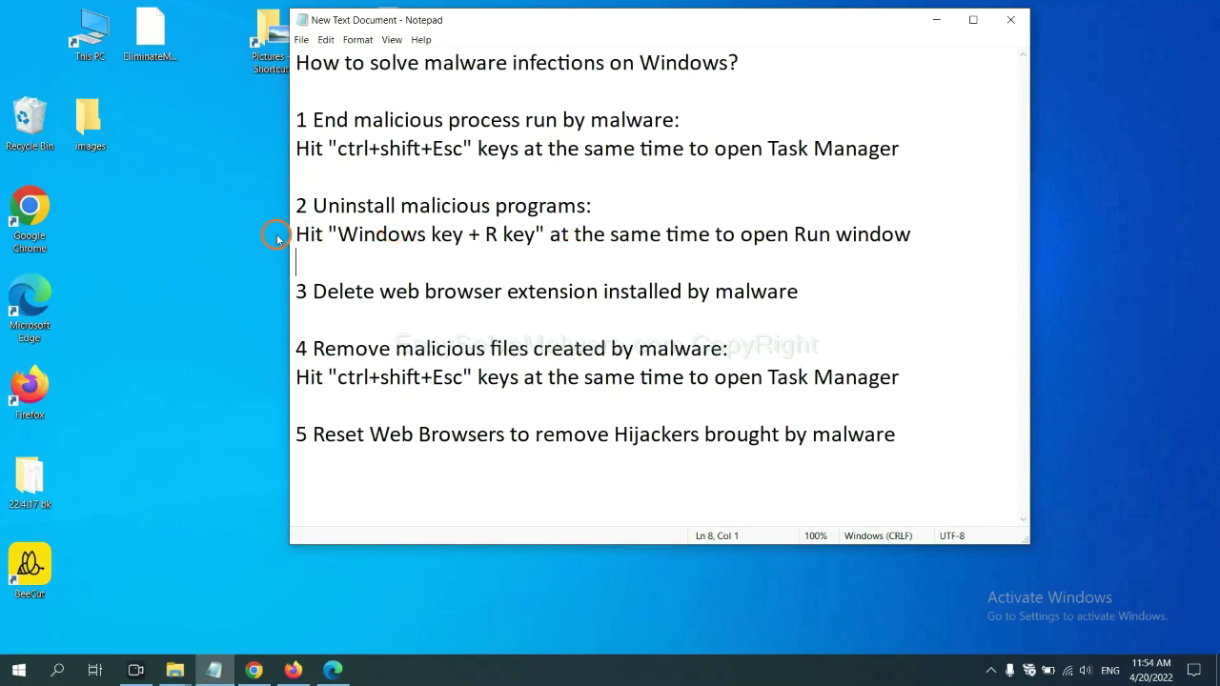
- Launch Control Panel by running 'control panel' from the Win+R Run box
{"action": "left_click_drag", "start_coordinate": [335, 238], "coordinate": [530, 246]}
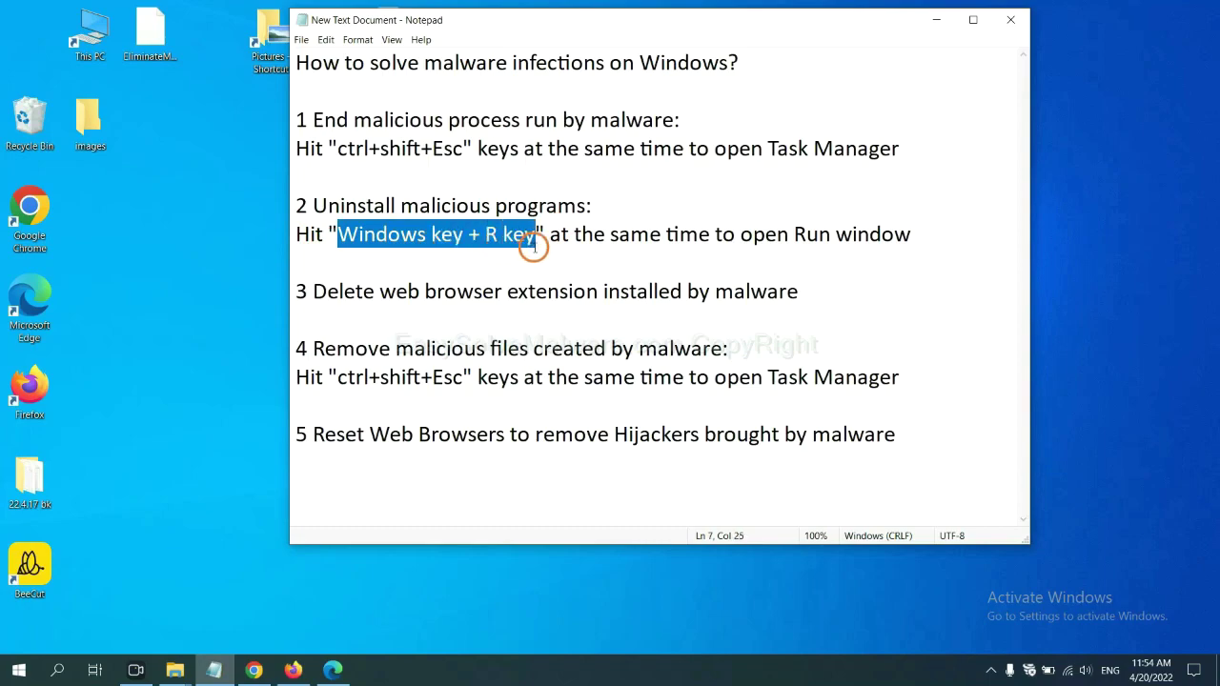
{"action": "key", "text": "super+r"}
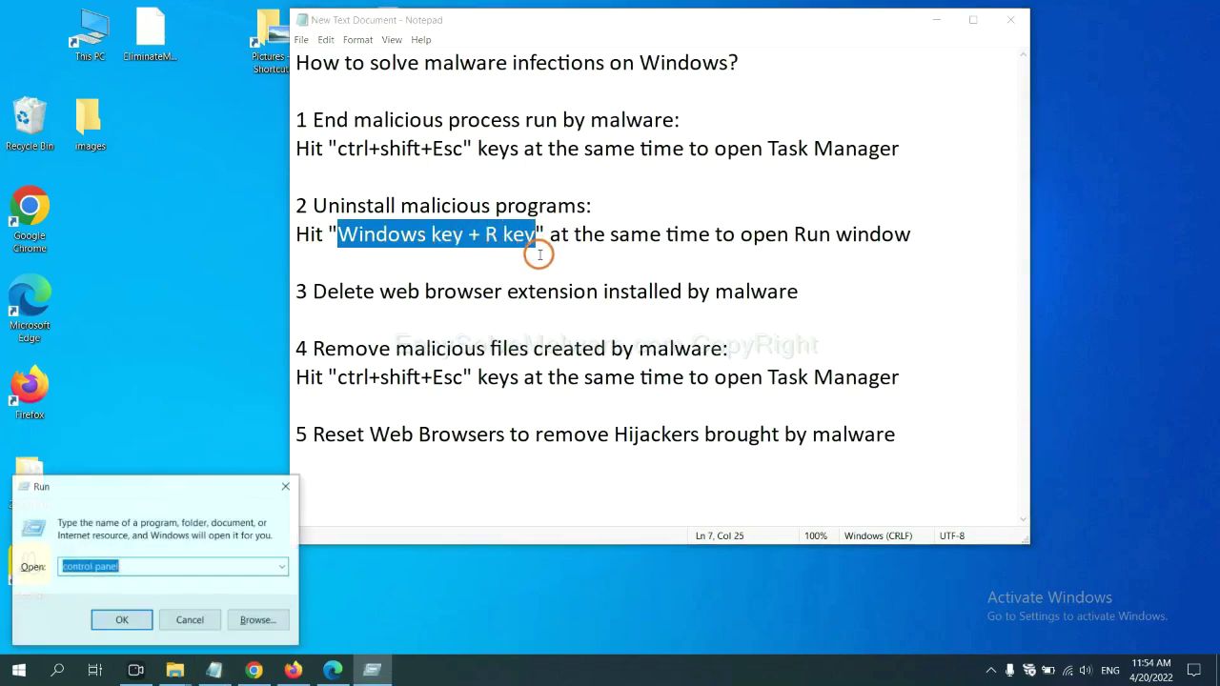
{"action": "mouse_move", "coordinate": [136, 495]}
{"action": "left_mouse_down"}
{"action": "mouse_move", "coordinate": [838, 286]}
{"action": "mouse_move", "coordinate": [930, 213]}
{"action": "left_mouse_up"}
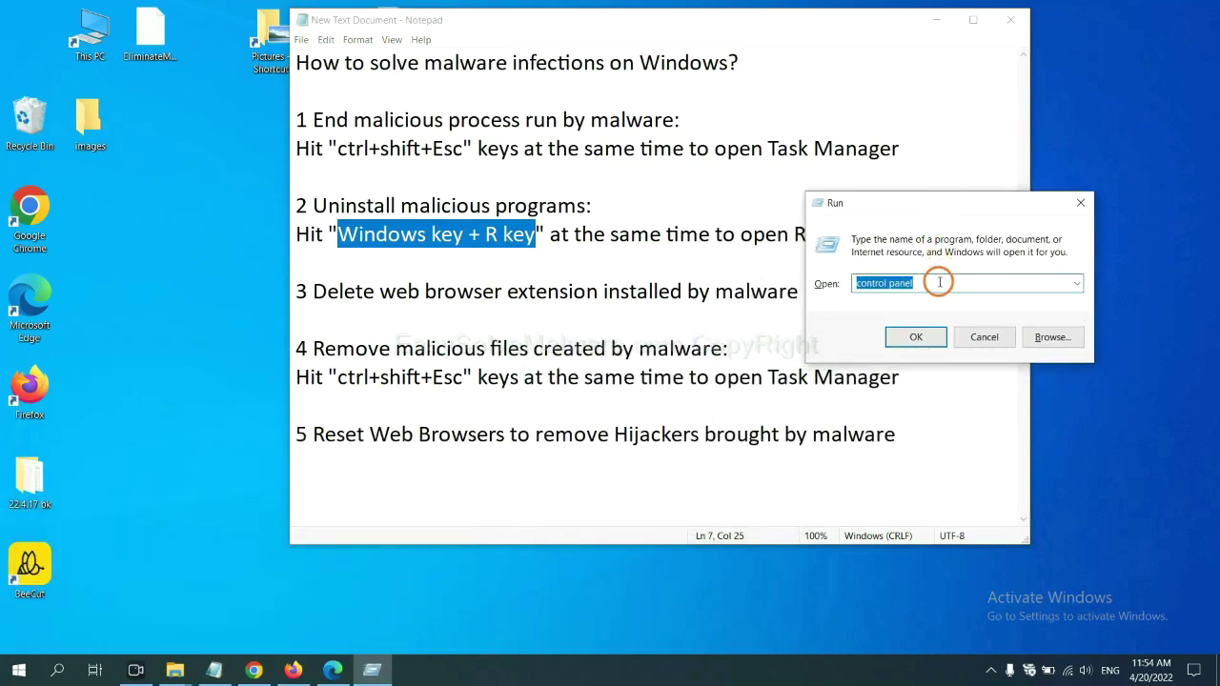
{"action": "left_click", "coordinate": [939, 282]}
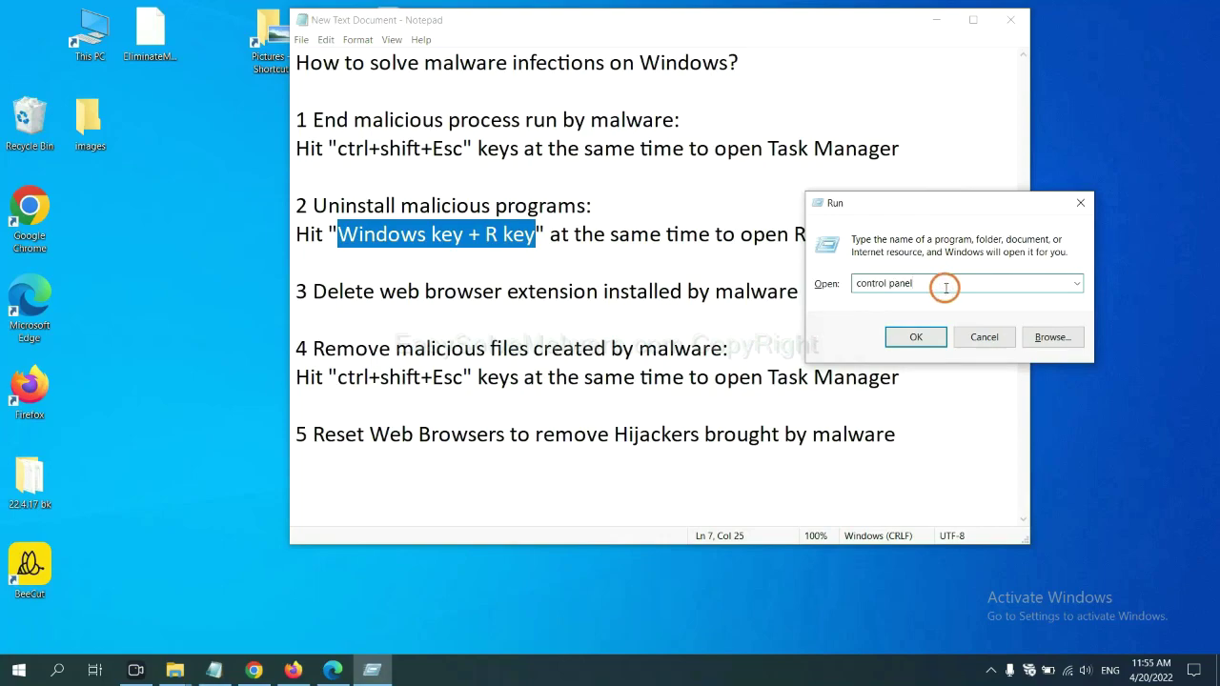
{"action": "left_click_drag", "start_coordinate": [911, 282], "coordinate": [855, 282]}
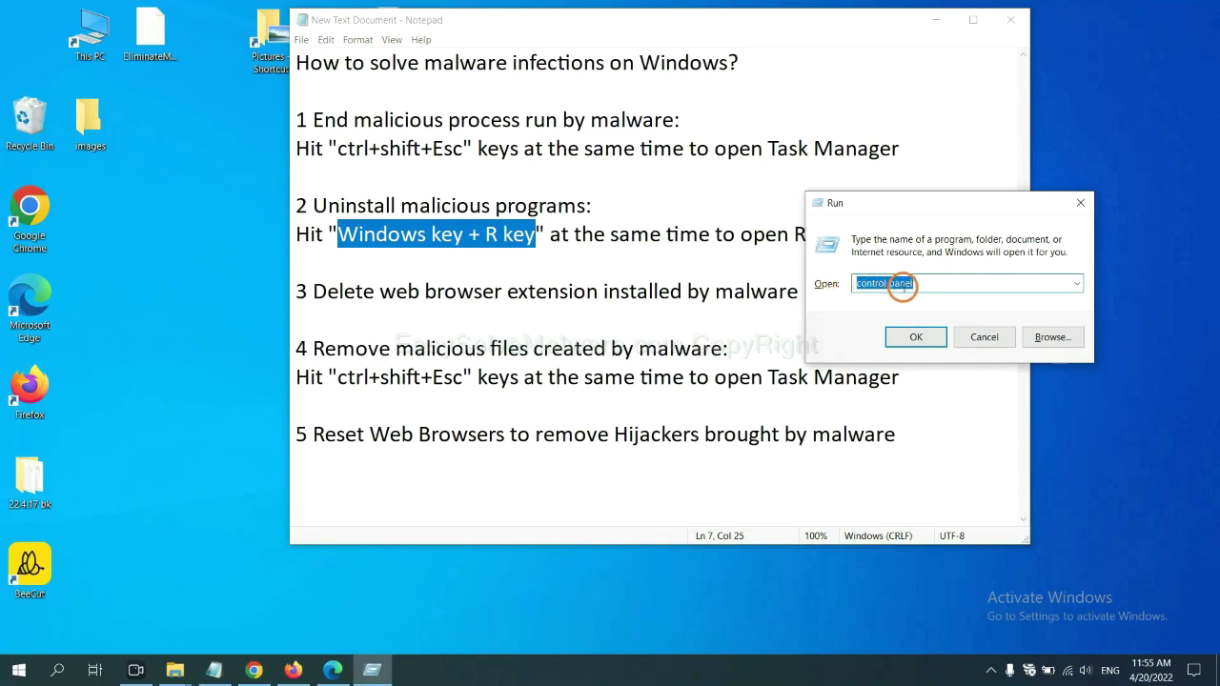
{"action": "left_click", "coordinate": [912, 341]}
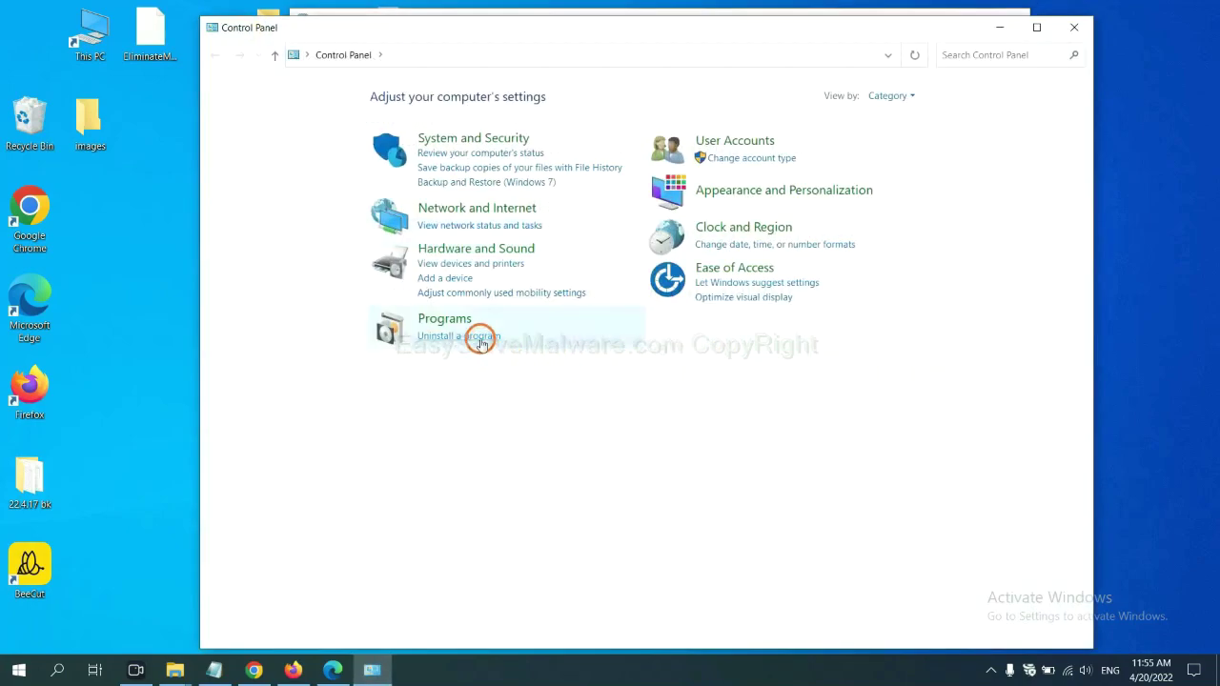
- List installed programs, select Xiph.Org Open Codecs, then close Control Panel
{"action": "left_click", "coordinate": [481, 336]}
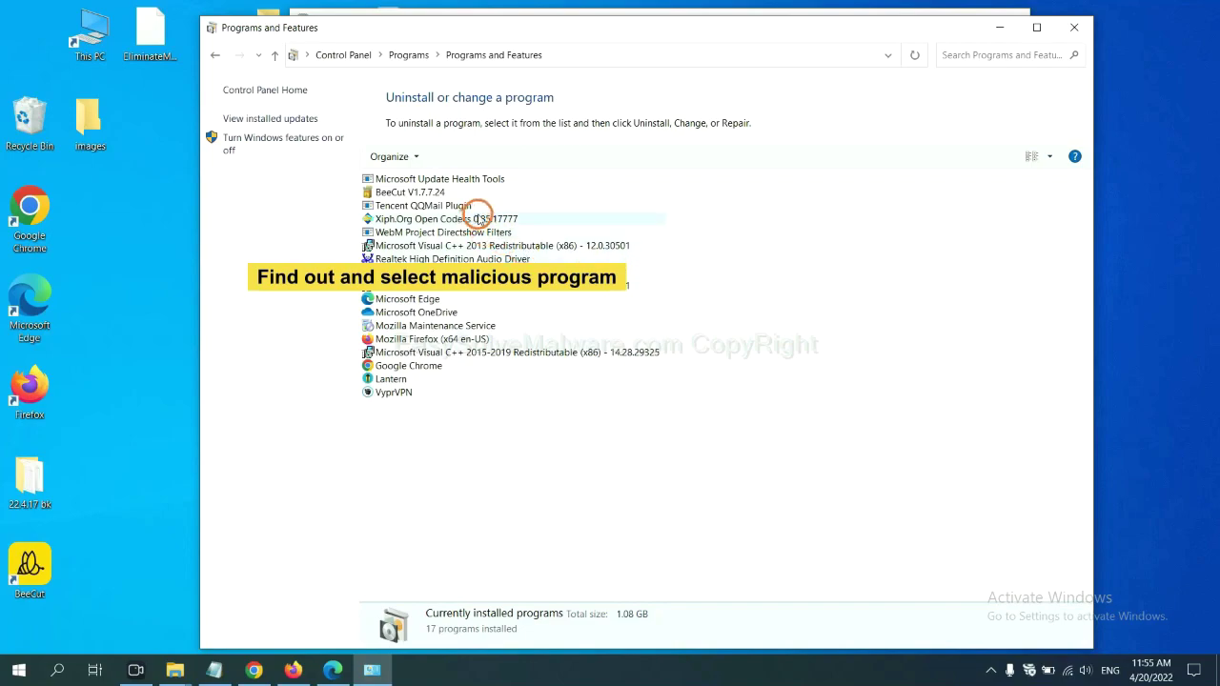
{"action": "left_click", "coordinate": [480, 218]}
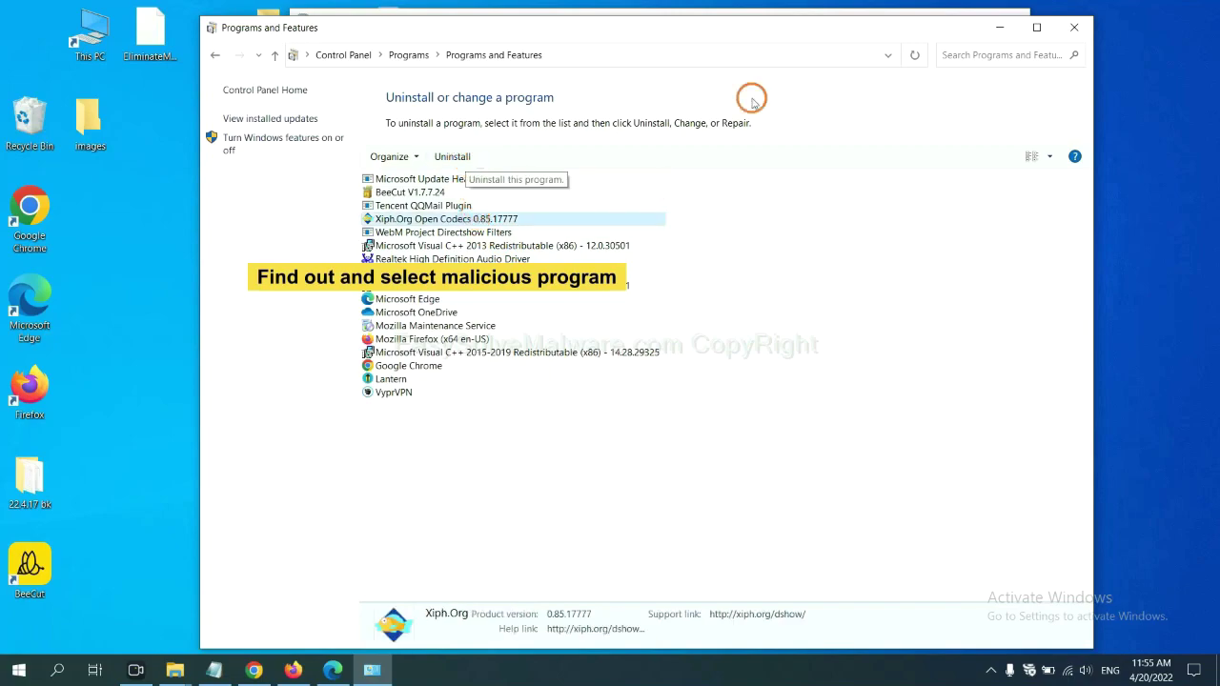
{"action": "left_click", "coordinate": [1080, 31]}
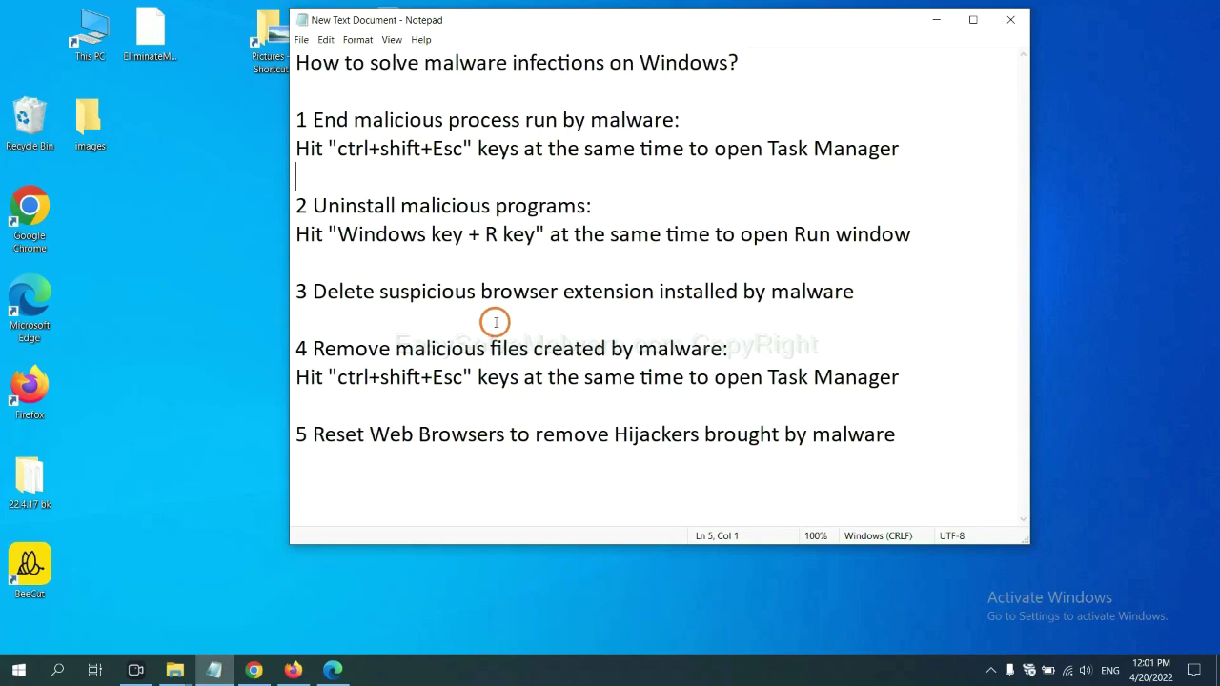
- Open Chrome's Extensions page from the menu's More tools, showing Scroll To Top
{"action": "left_click", "coordinate": [254, 670]}
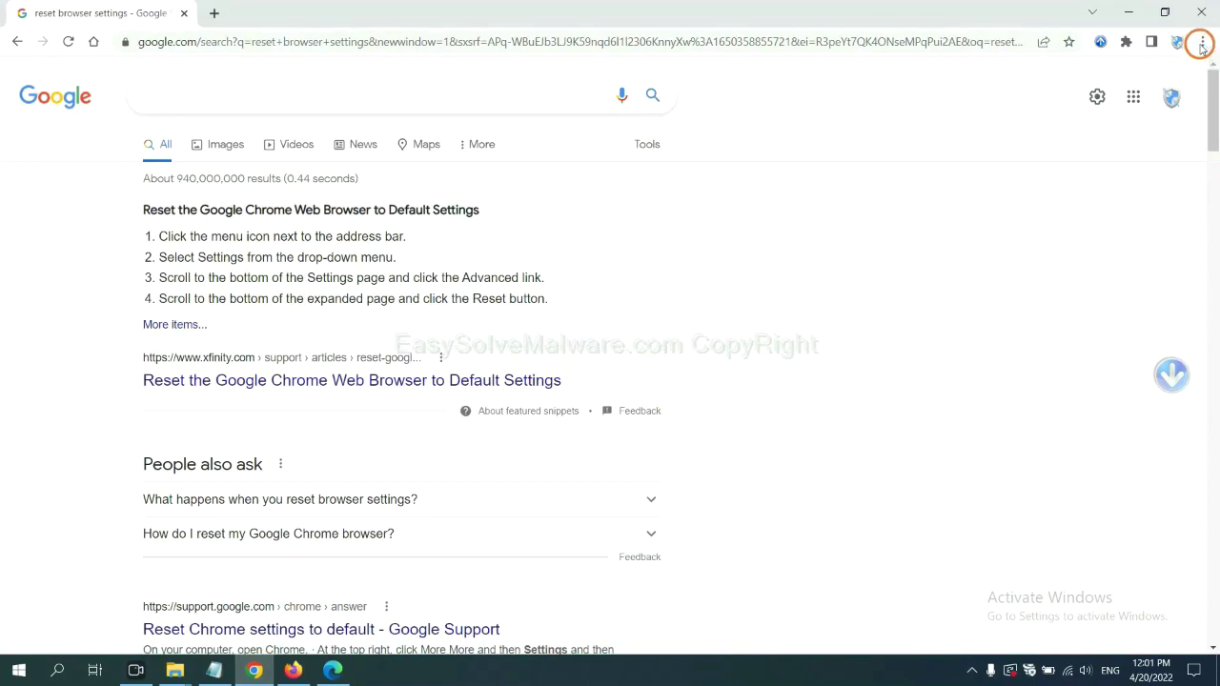
{"action": "left_click", "coordinate": [1201, 41]}
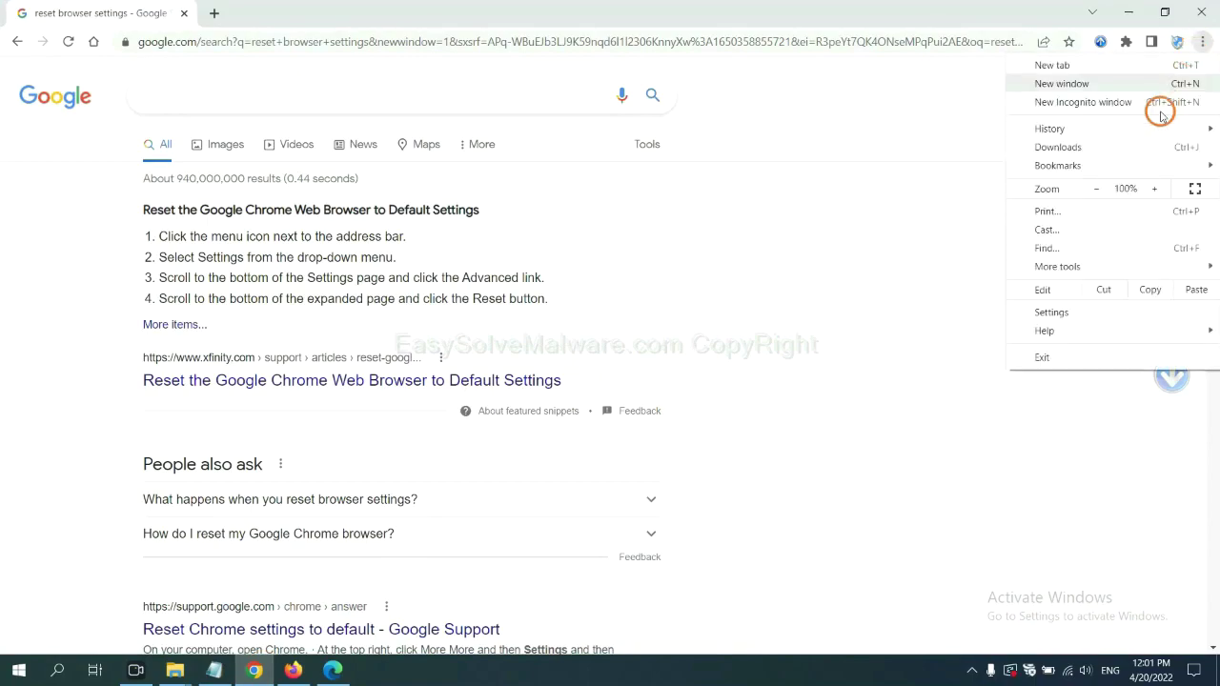
{"action": "mouse_move", "coordinate": [1056, 266]}
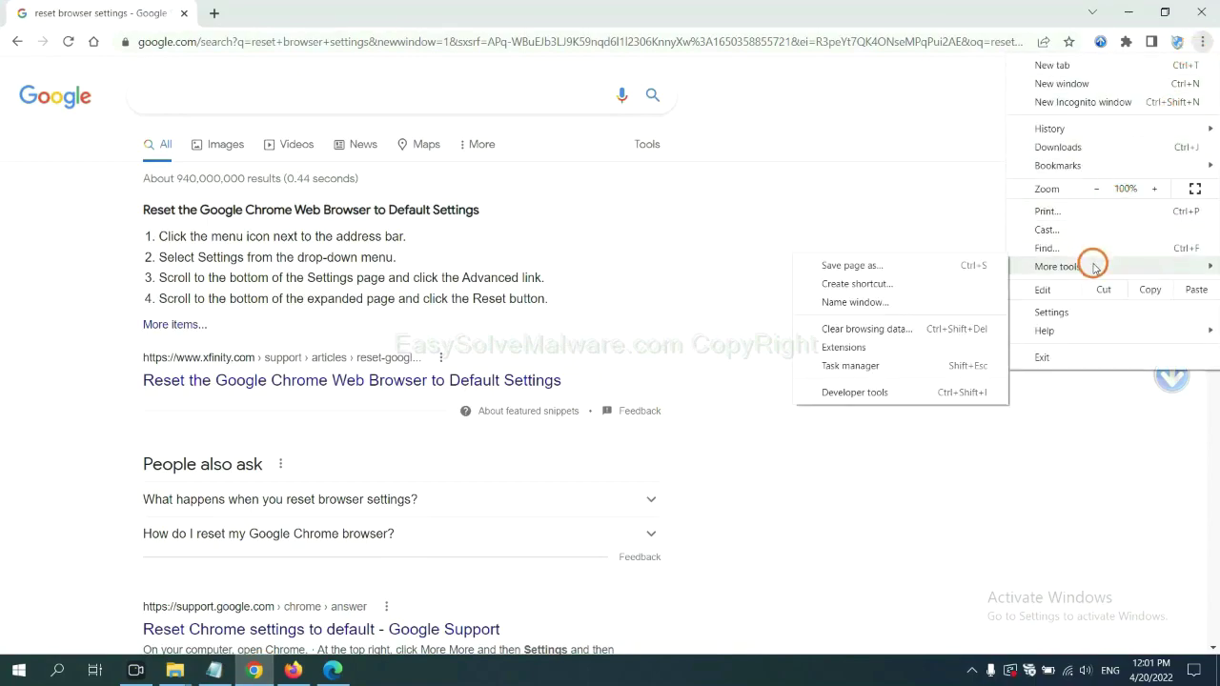
{"action": "left_click", "coordinate": [898, 347]}
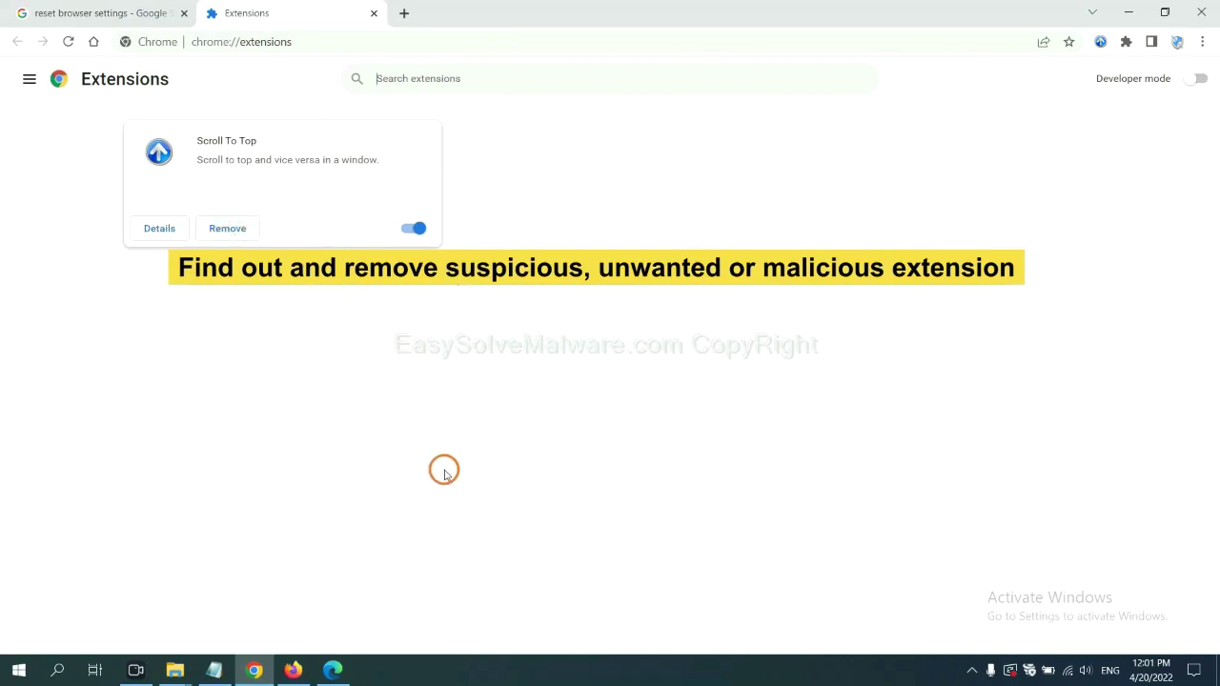
- Open Firefox's Add-ons Manager and show the options for GIPHY for Firefox
{"action": "left_click", "coordinate": [292, 670]}
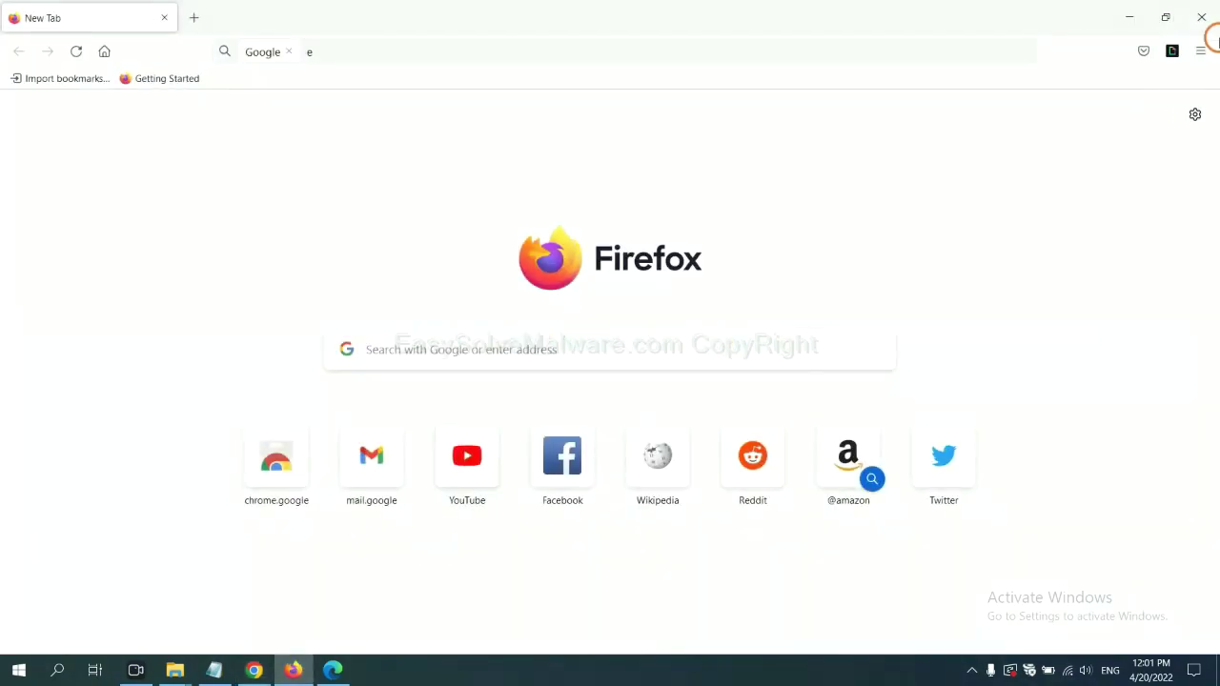
{"action": "left_click", "coordinate": [1201, 52]}
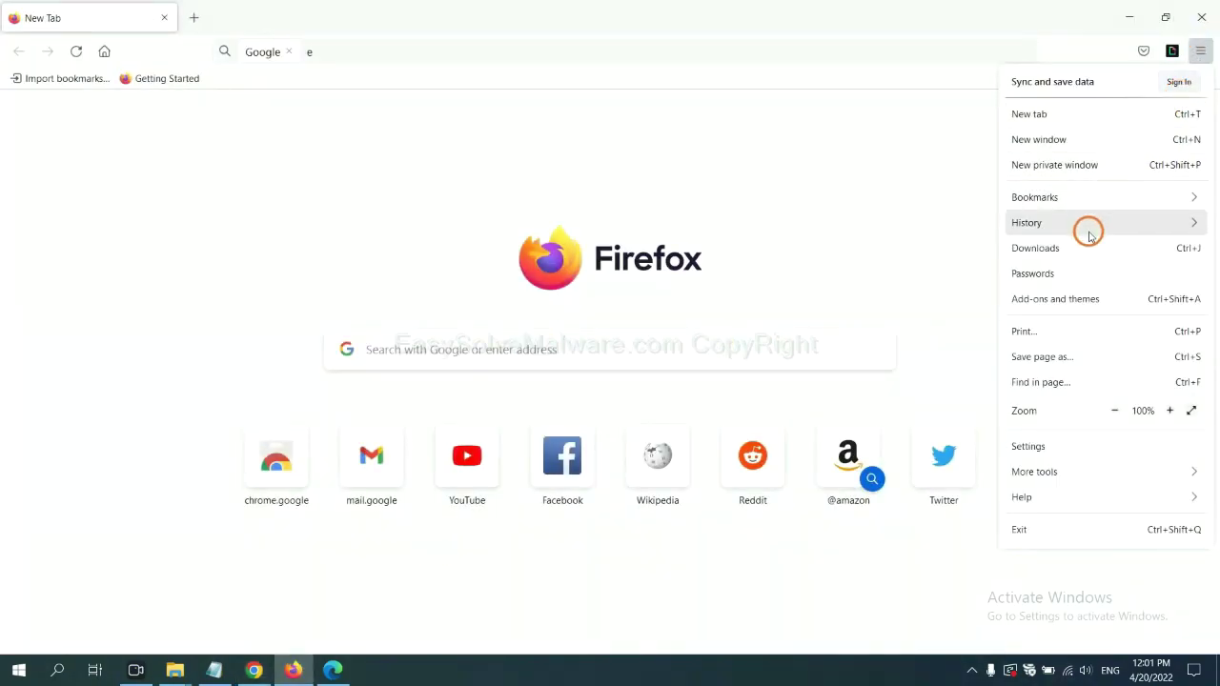
{"action": "left_click", "coordinate": [1065, 307]}
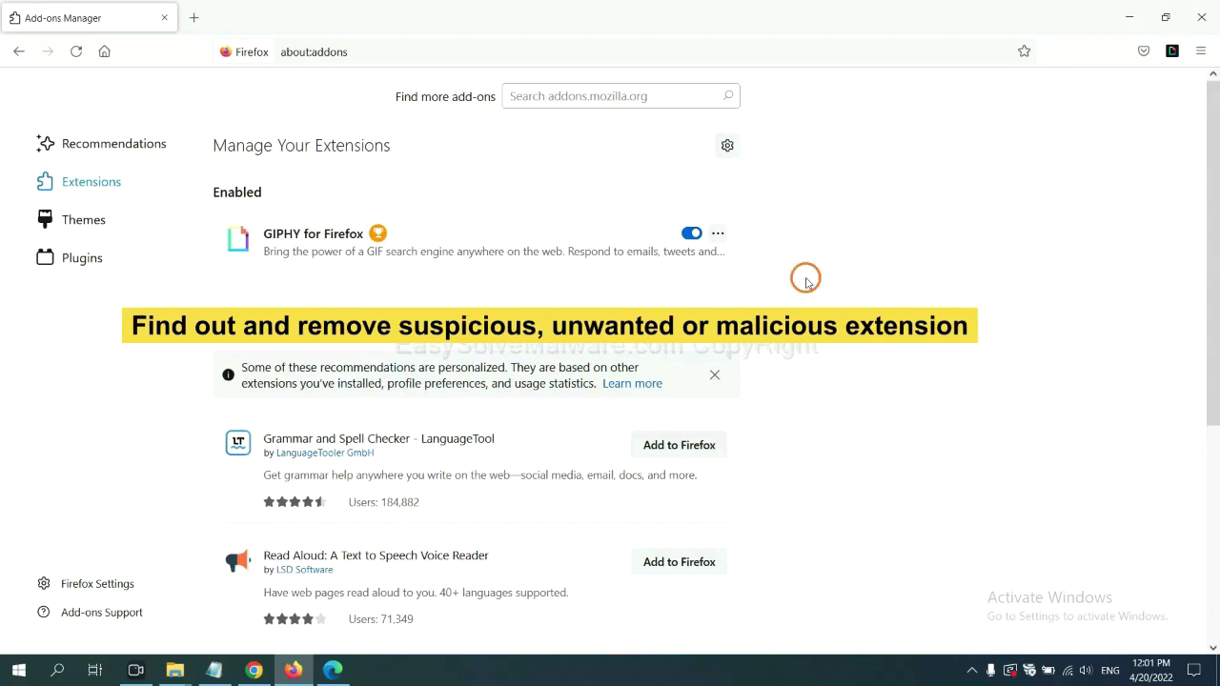
{"action": "left_click", "coordinate": [717, 235]}
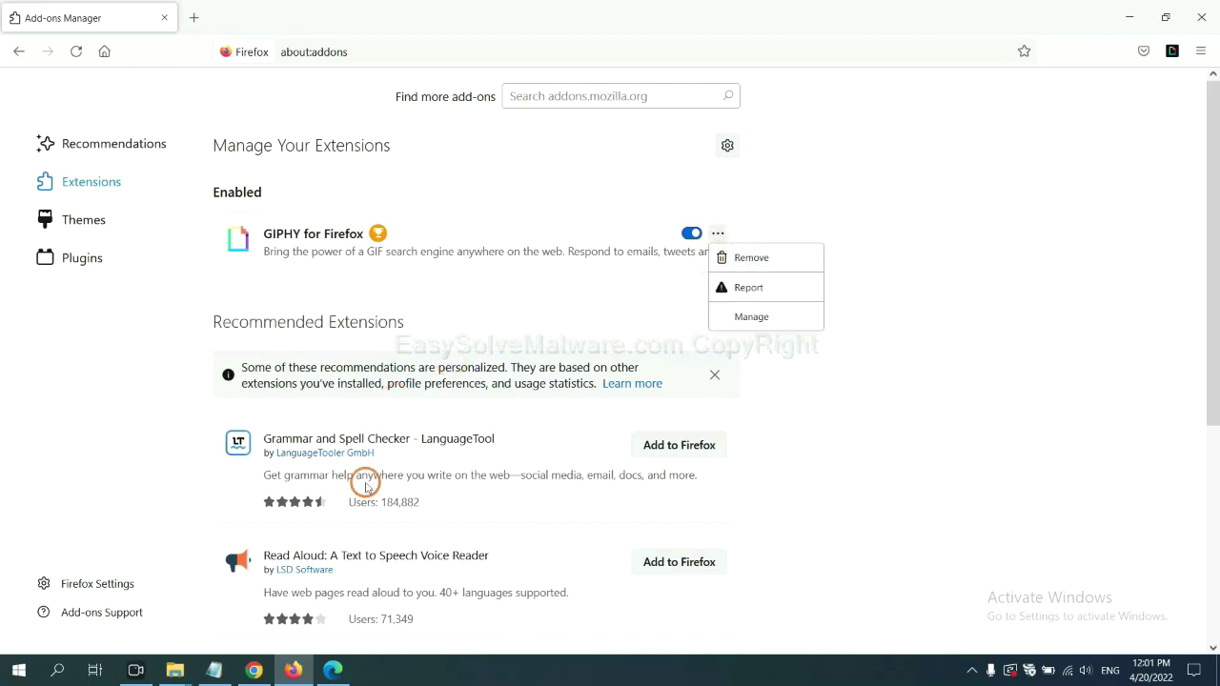
- Remove the ArcVpn Free Fast VPN Proxy extension from Edge, then show the desktop
{"action": "left_click", "coordinate": [333, 673]}
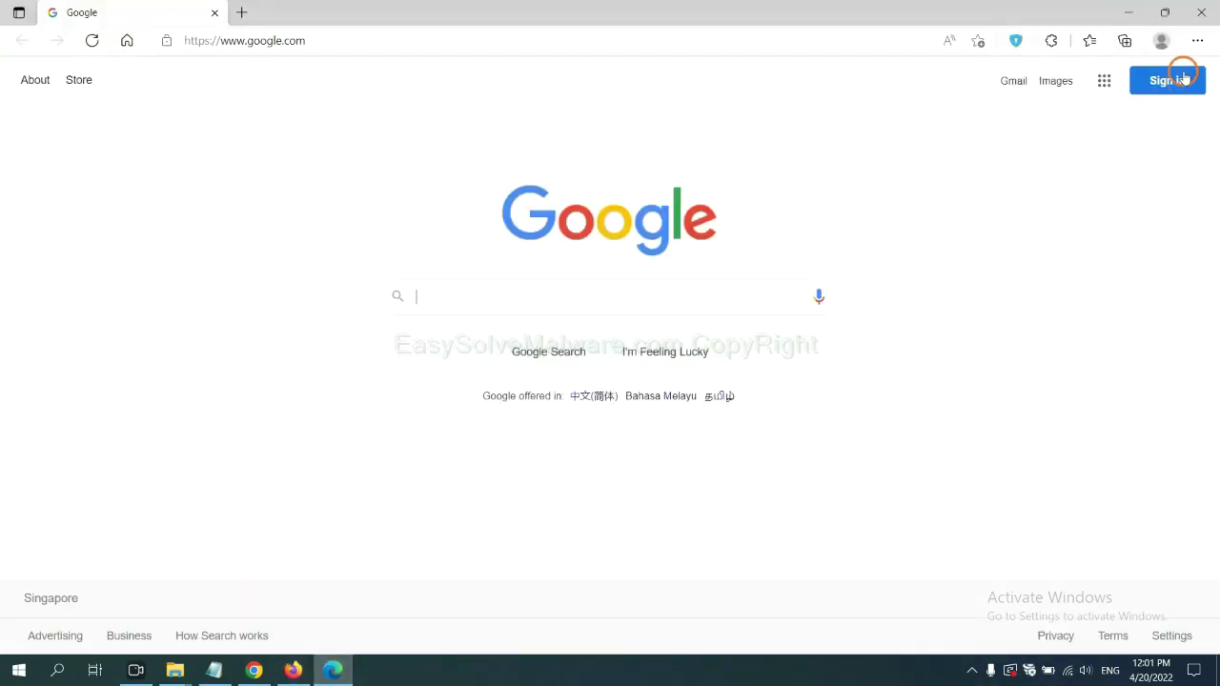
{"action": "left_click", "coordinate": [1196, 42]}
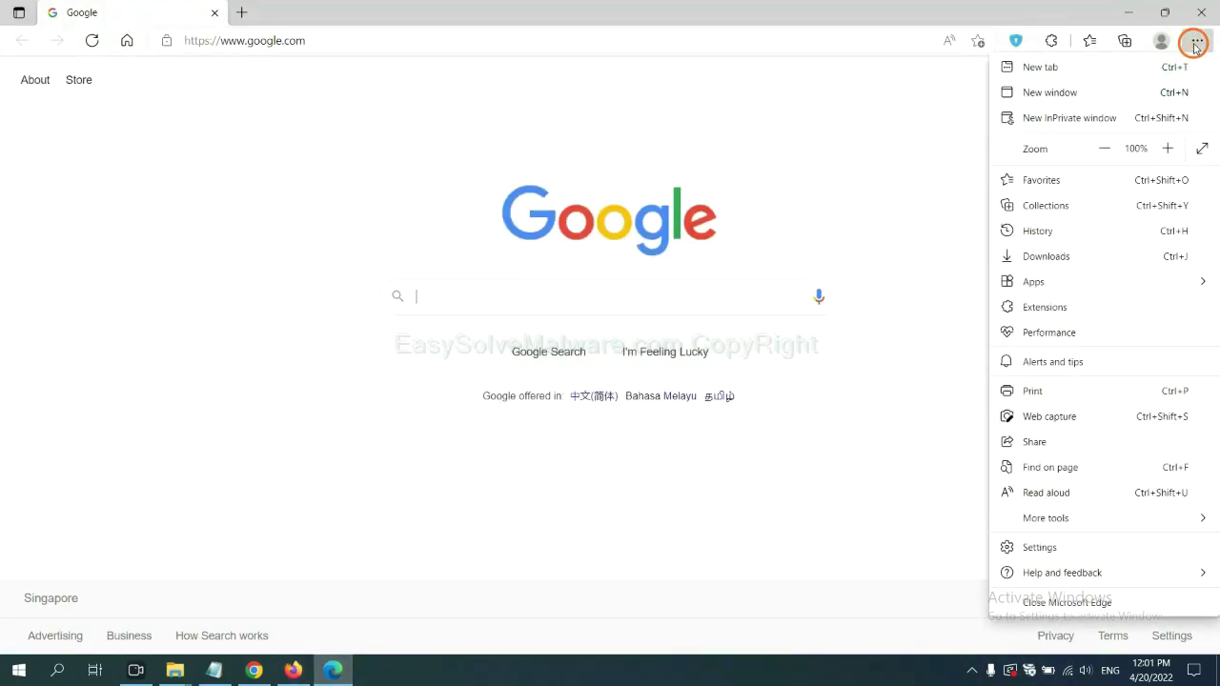
{"action": "right_click", "coordinate": [1048, 307]}
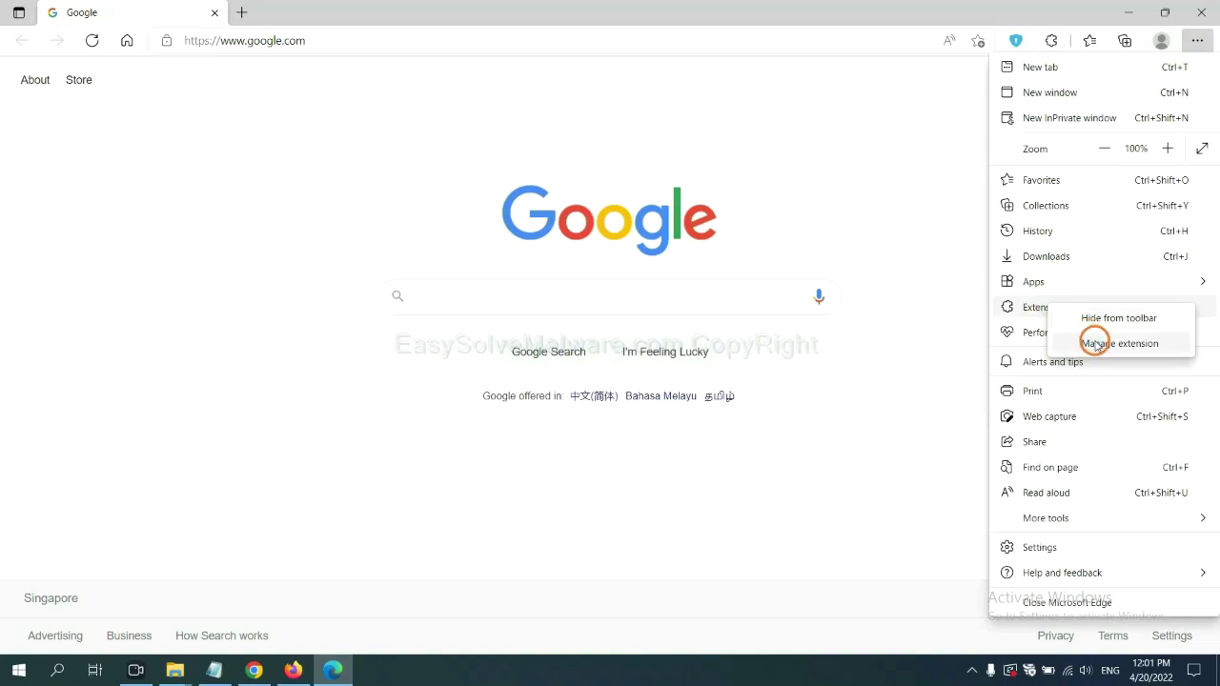
{"action": "left_click", "coordinate": [1096, 343]}
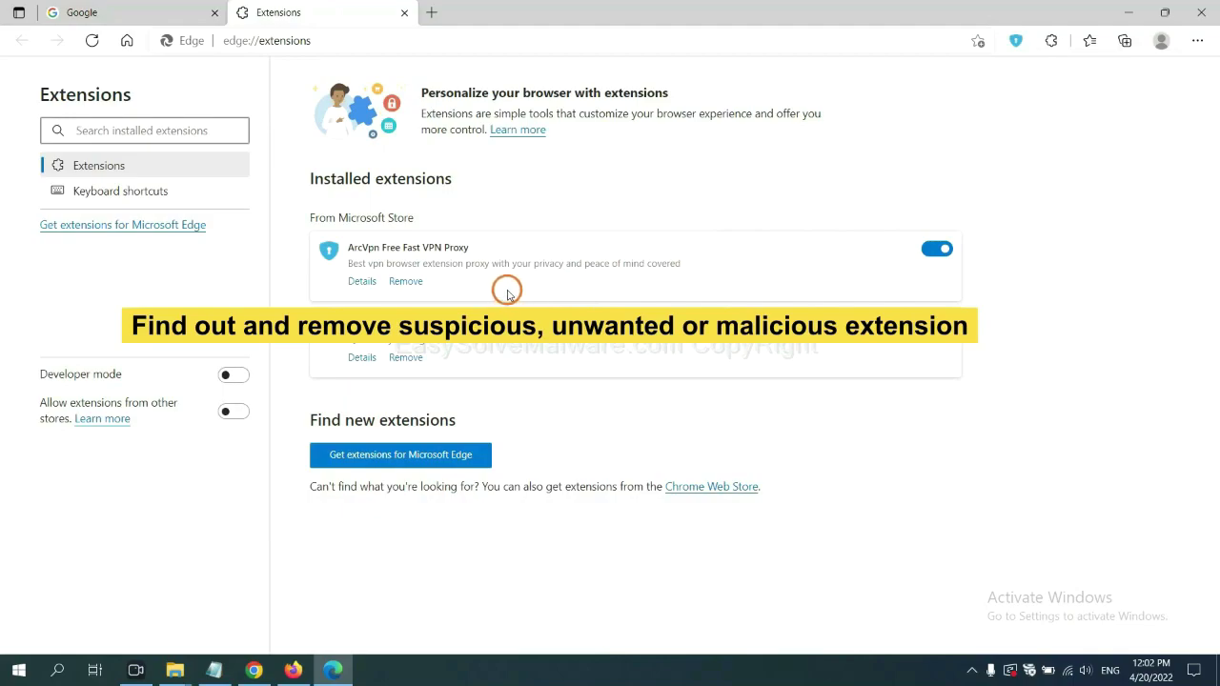
{"action": "left_click", "coordinate": [416, 283]}
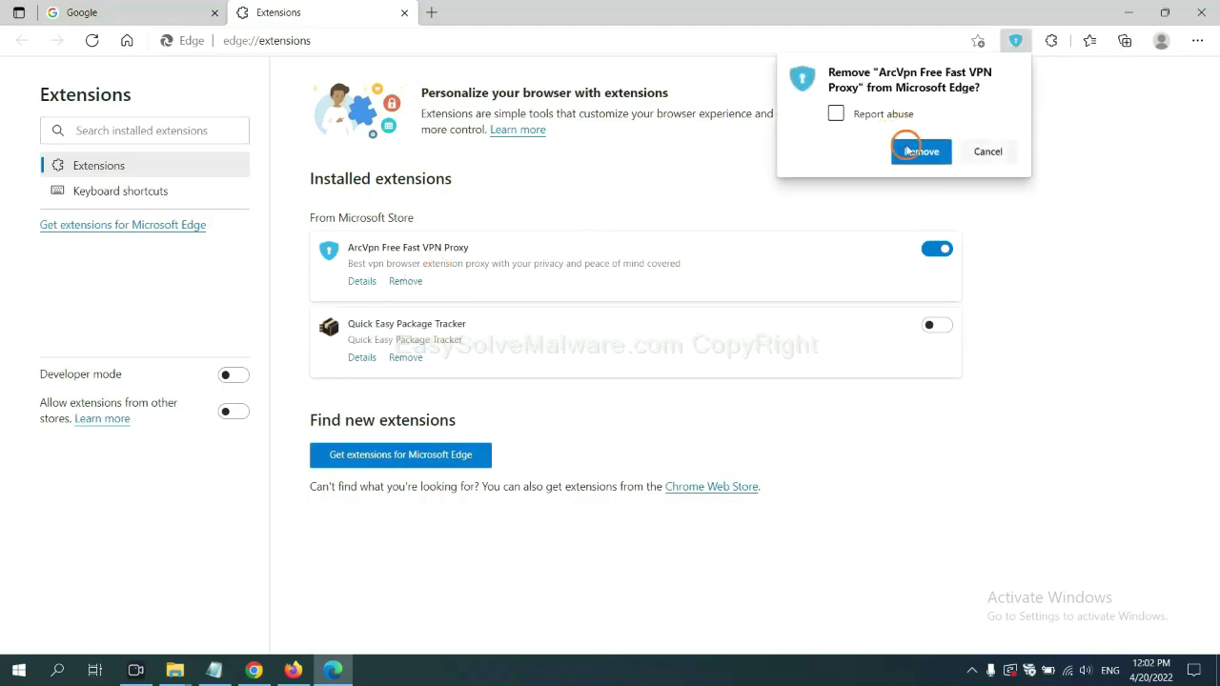
{"action": "left_click", "coordinate": [907, 152]}
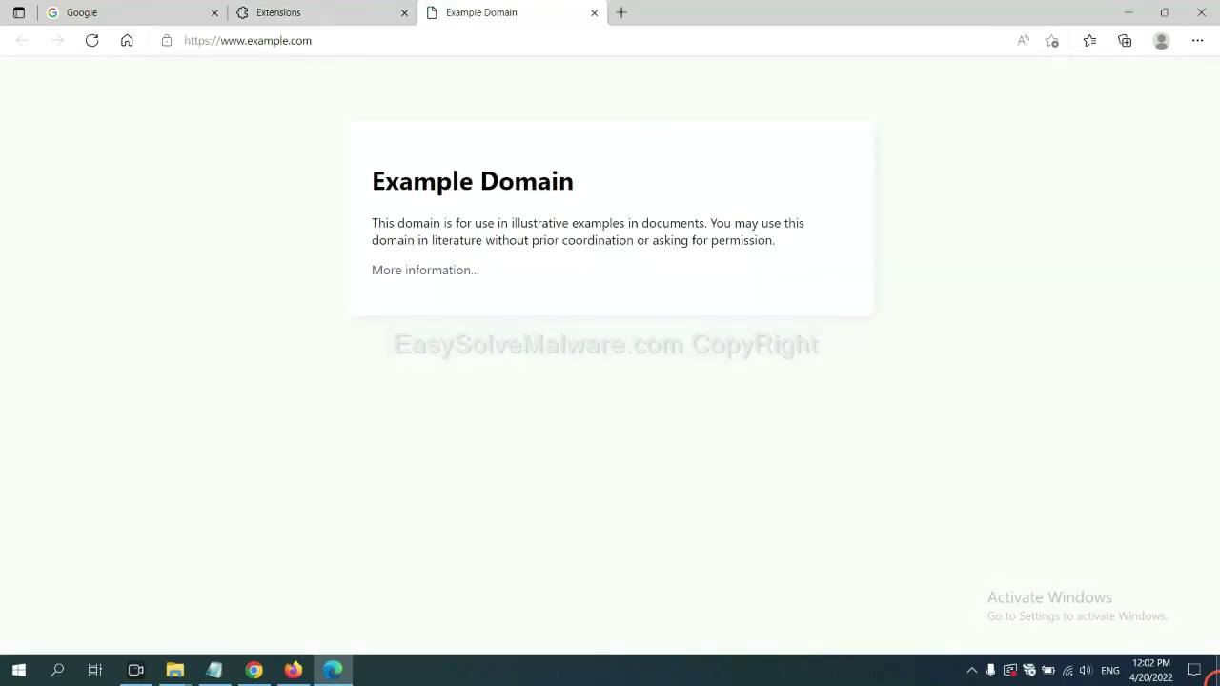
{"action": "left_click", "coordinate": [1216, 675]}
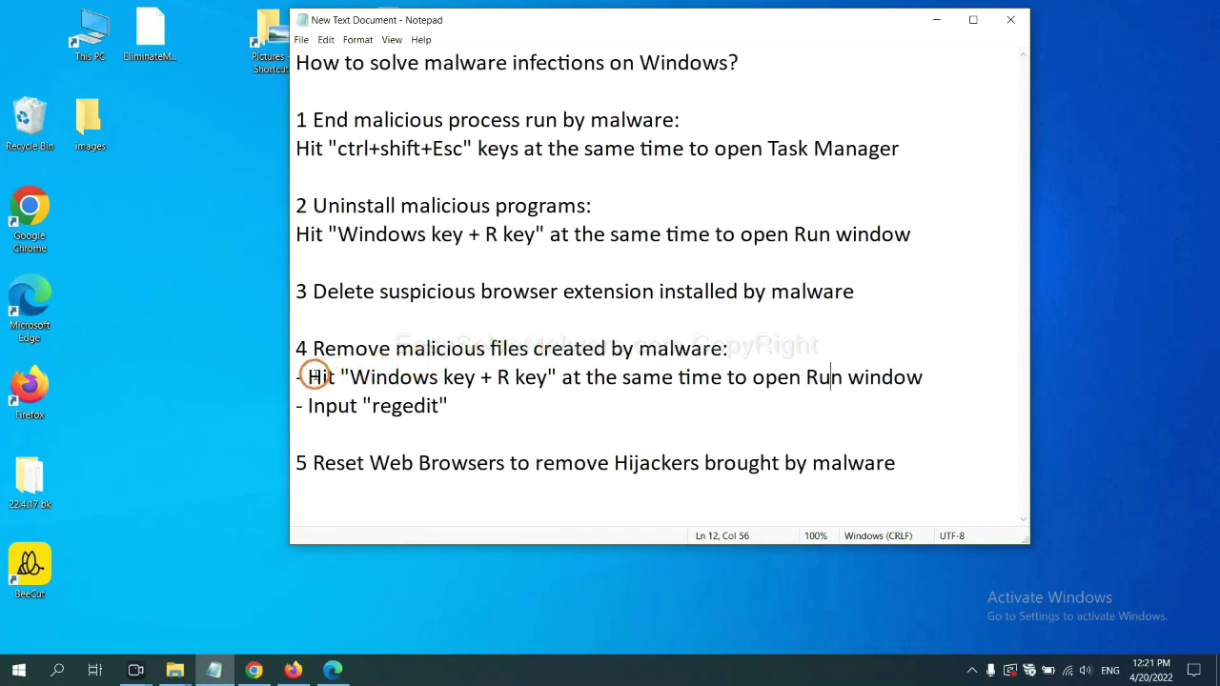
- Run regedit from the Win+R box to open Registry Editor
{"action": "left_click_drag", "start_coordinate": [312, 377], "coordinate": [693, 394]}
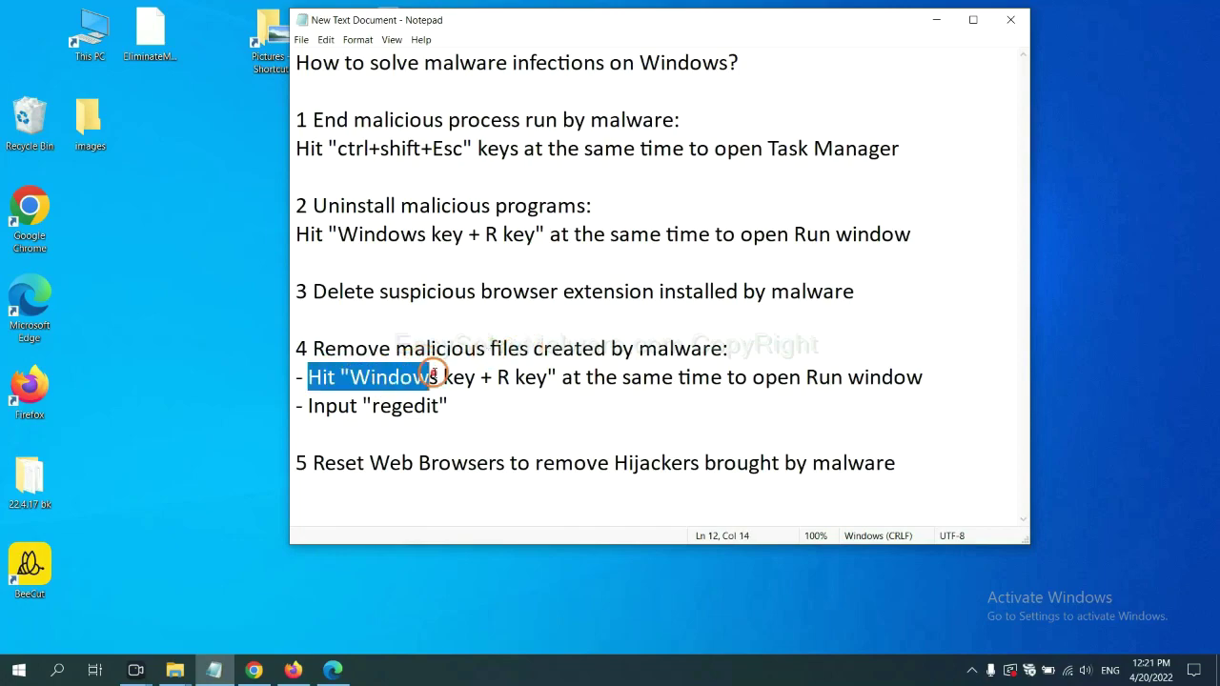
{"action": "left_click", "coordinate": [708, 382]}
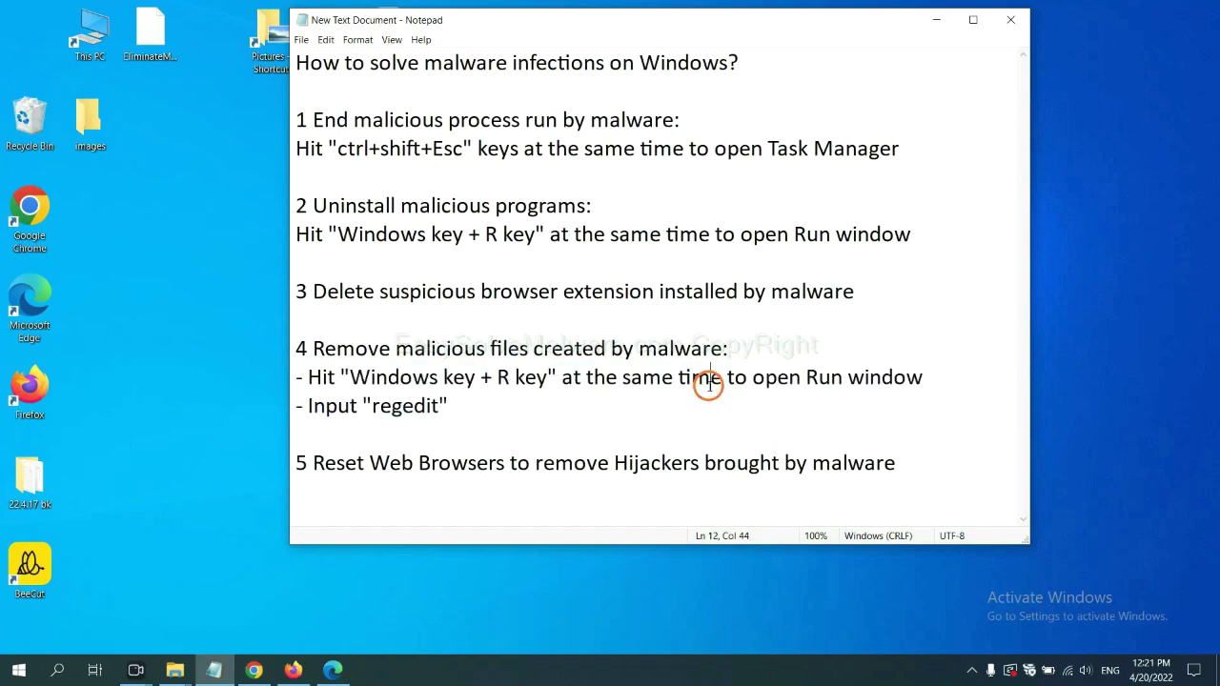
{"action": "key", "text": "super+r"}
{"action": "left_click_drag", "start_coordinate": [223, 485], "coordinate": [966, 251]}
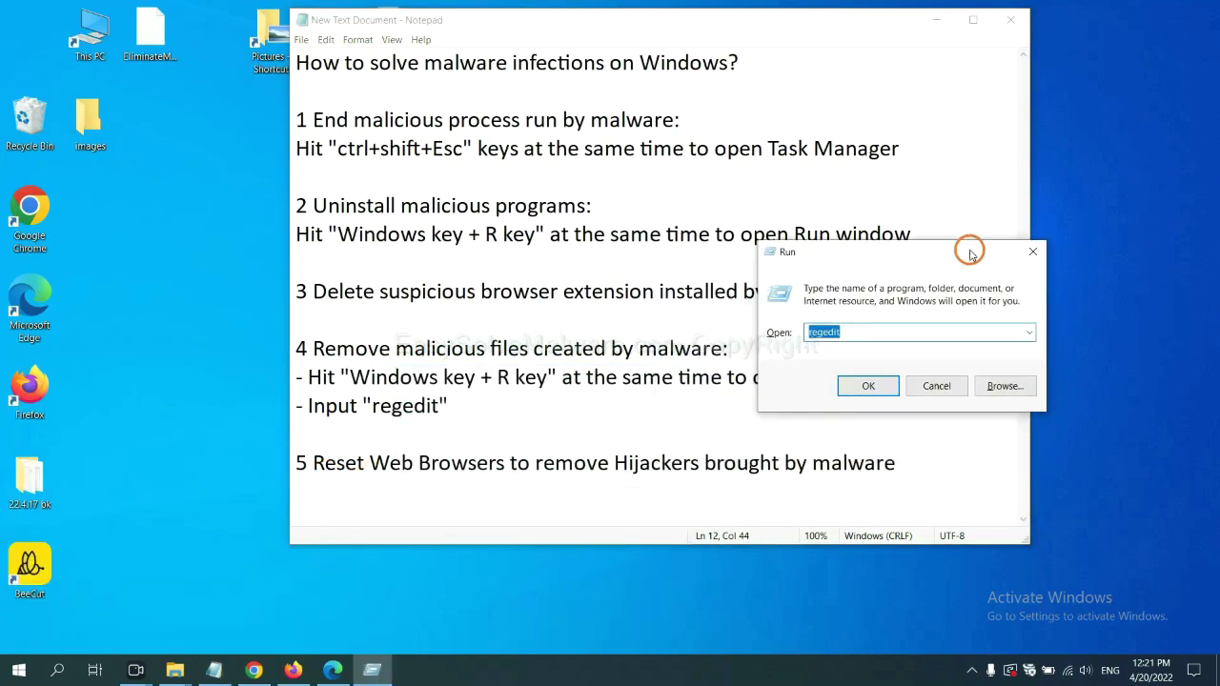
{"action": "left_click", "coordinate": [895, 332]}
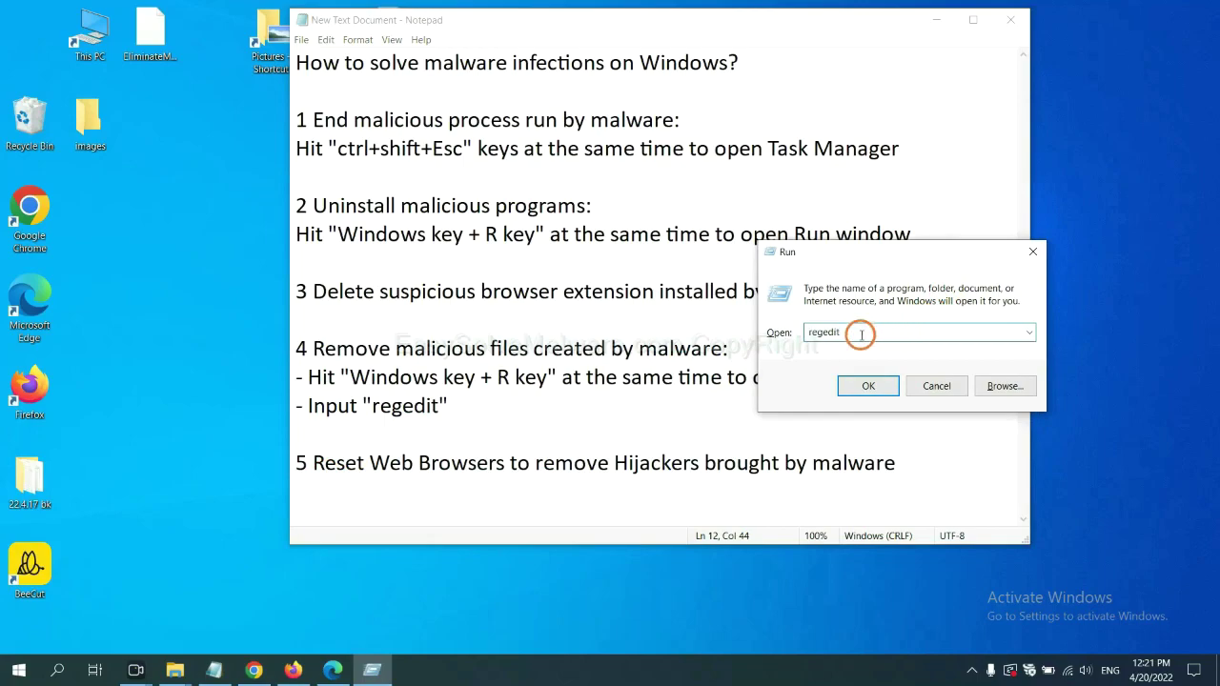
{"action": "left_click", "coordinate": [867, 386]}
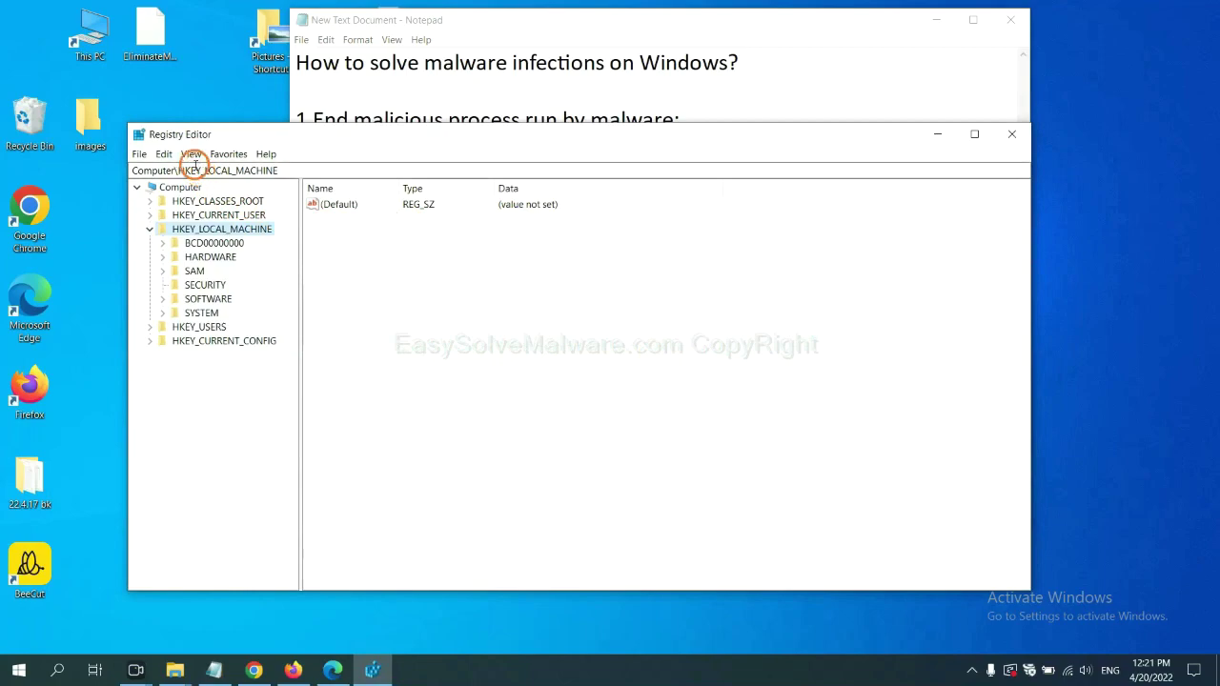
- Use Edit > Find to search the registry for the malware name, entering 'be'
{"action": "left_click", "coordinate": [166, 155]}
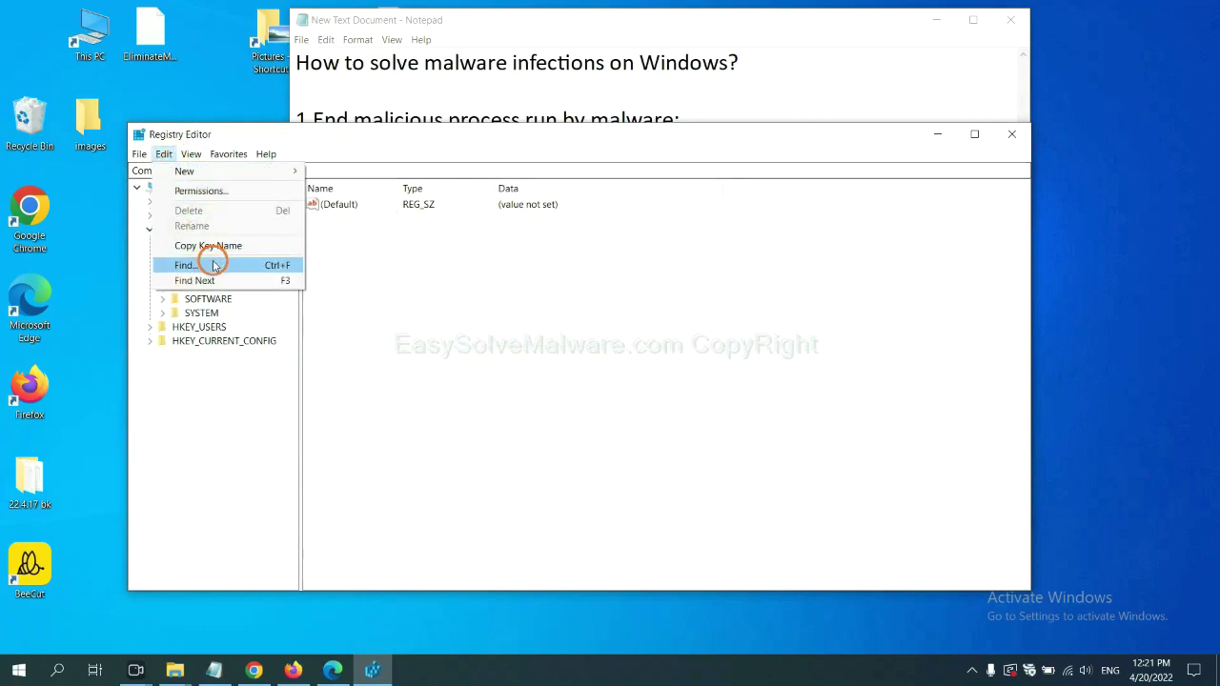
{"action": "left_click", "coordinate": [214, 266]}
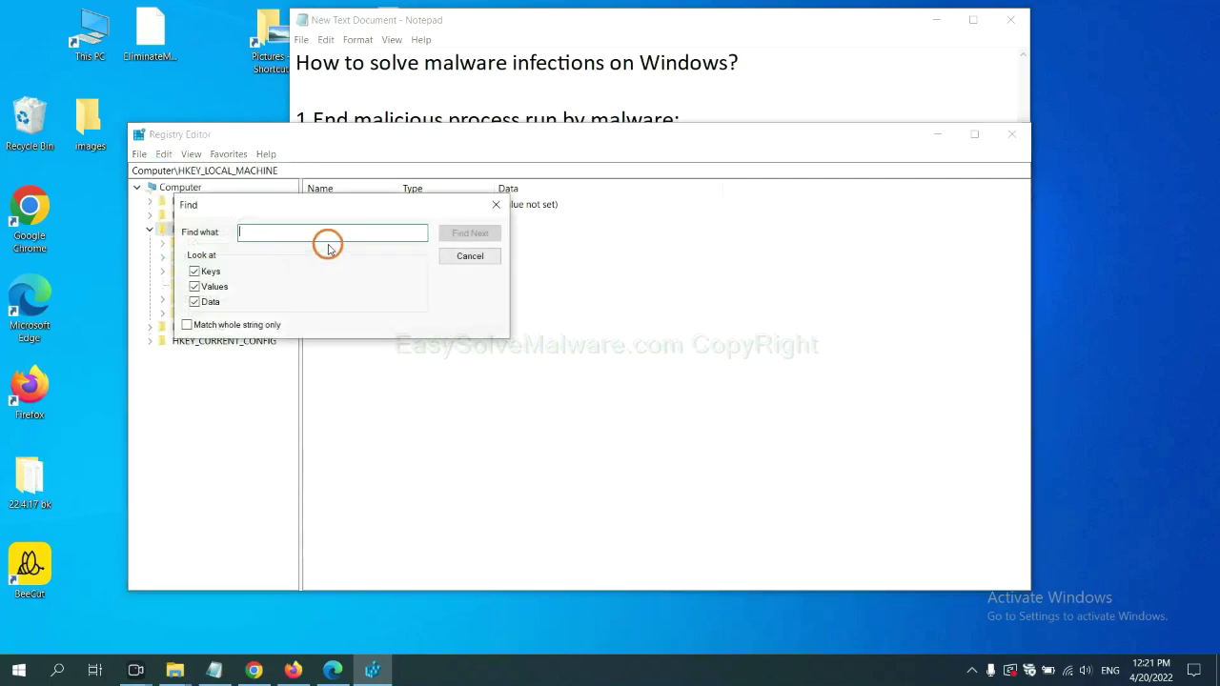
{"action": "left_click_drag", "start_coordinate": [350, 205], "coordinate": [469, 234]}
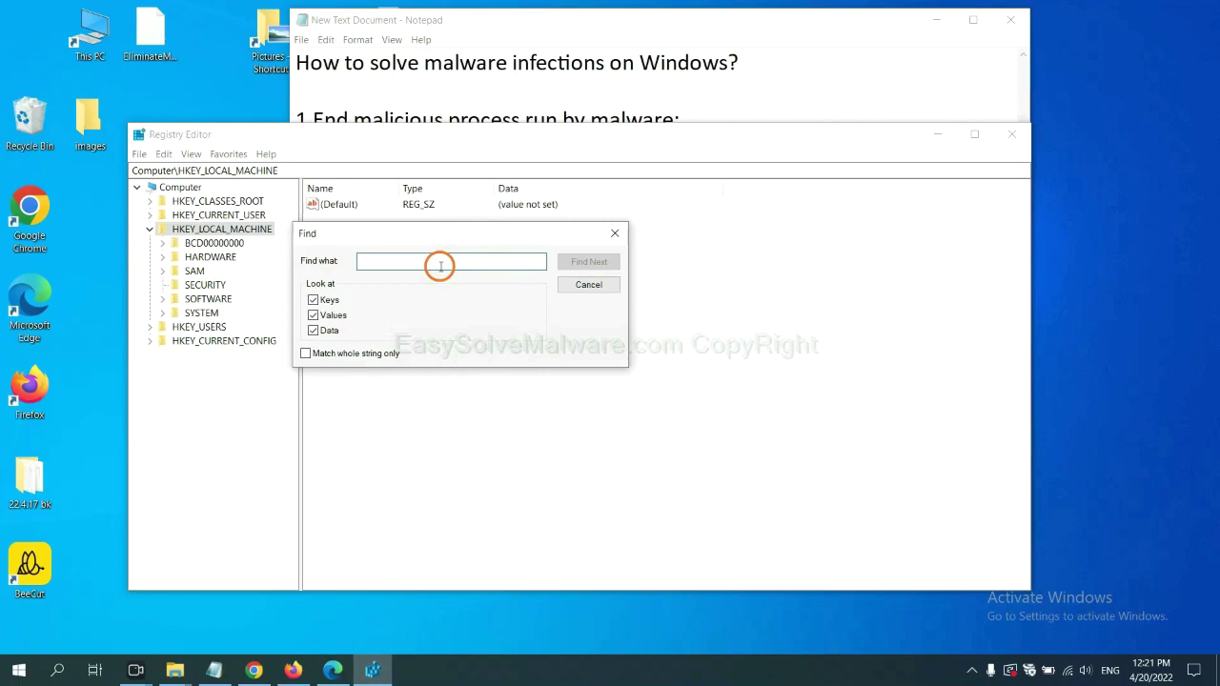
{"action": "type", "text": "beecut"}
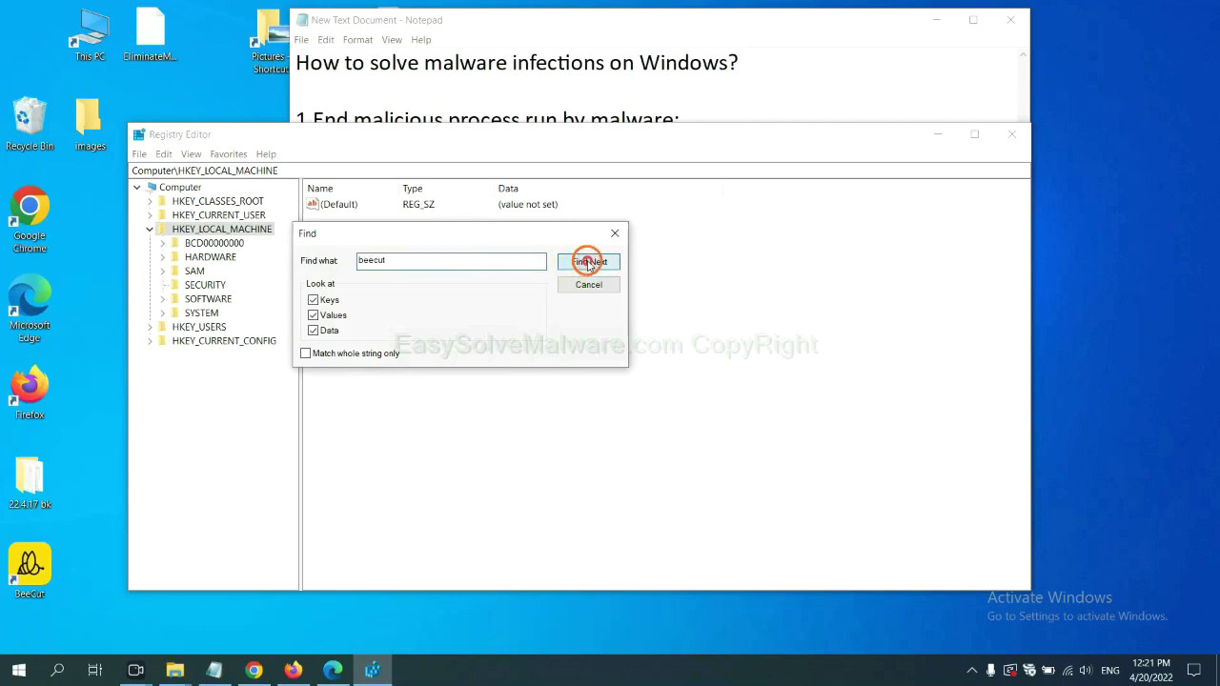
{"action": "left_click", "coordinate": [588, 262]}
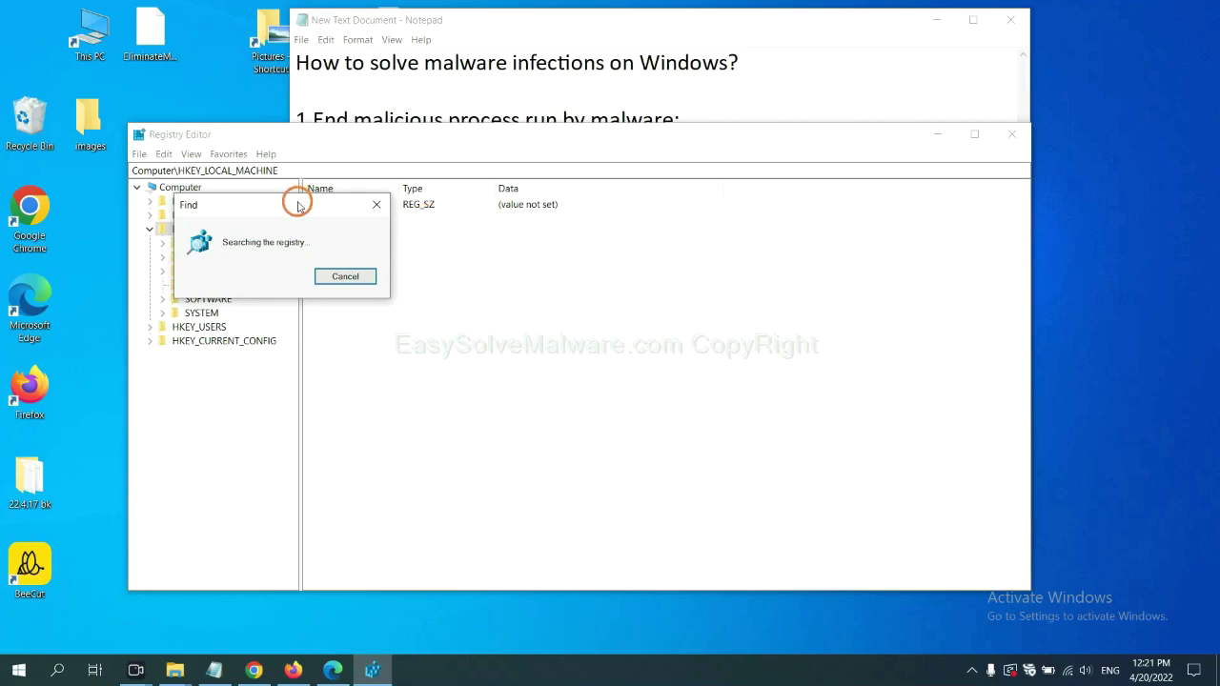
- Open the context menu for the FEATURE_BROWSER_EMULATION registry key found by the search
{"action": "left_click_drag", "start_coordinate": [319, 202], "coordinate": [509, 202]}
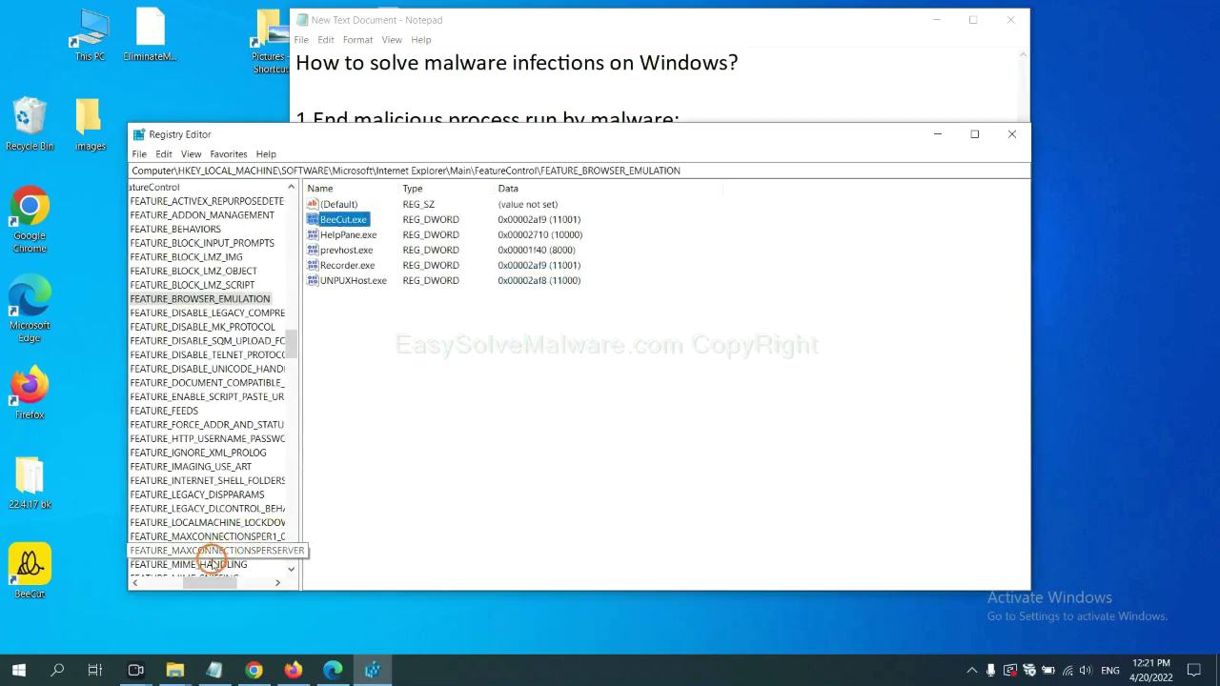
{"action": "left_click_drag", "start_coordinate": [206, 585], "coordinate": [195, 579]}
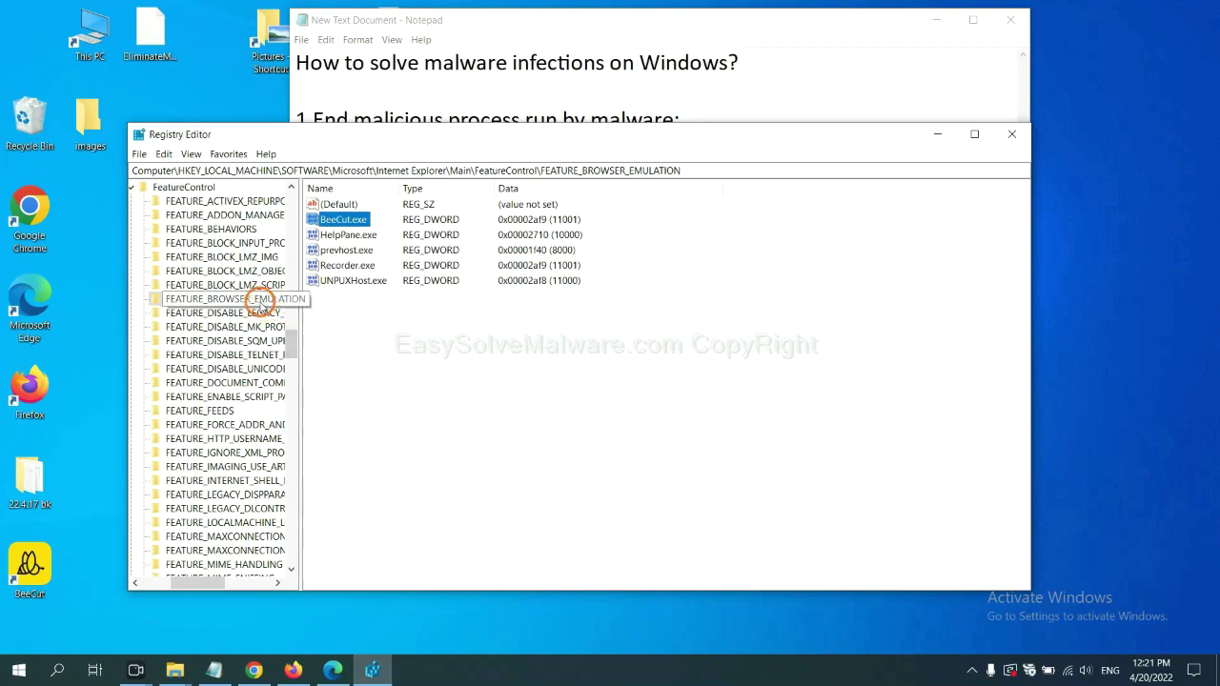
{"action": "right_click", "coordinate": [247, 301]}
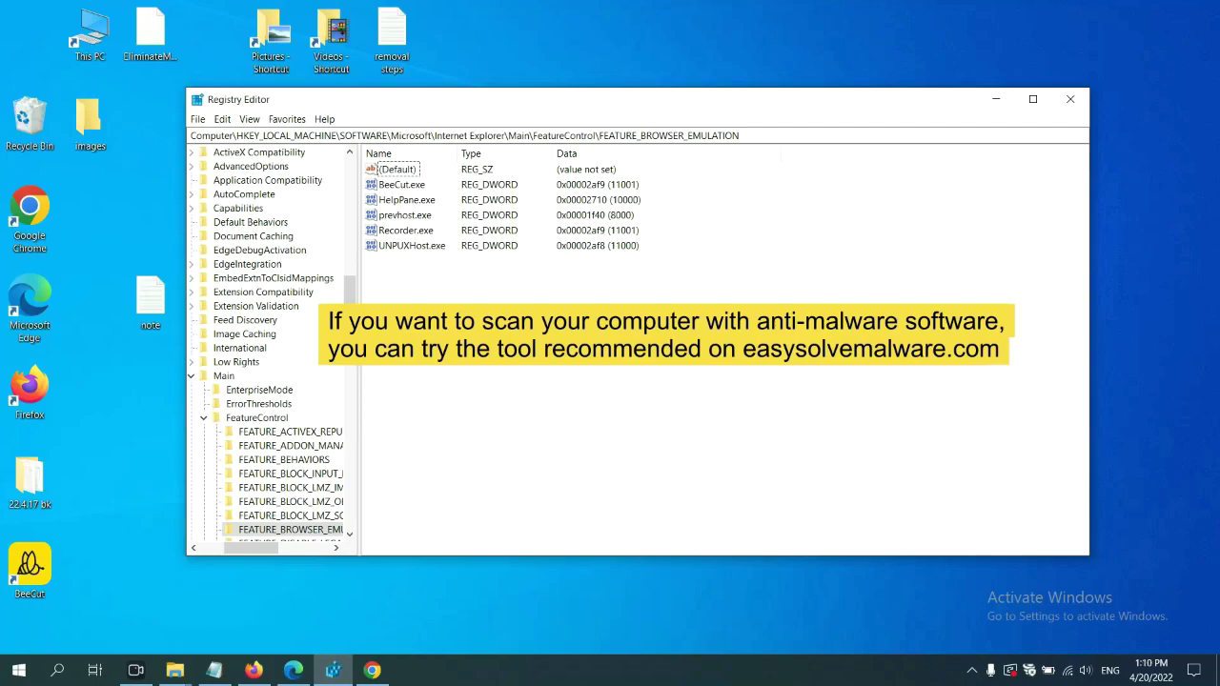
- Scroll through the easysolvemalware.com removal guide in Chrome to review its steps
{"action": "left_click", "coordinate": [373, 670]}
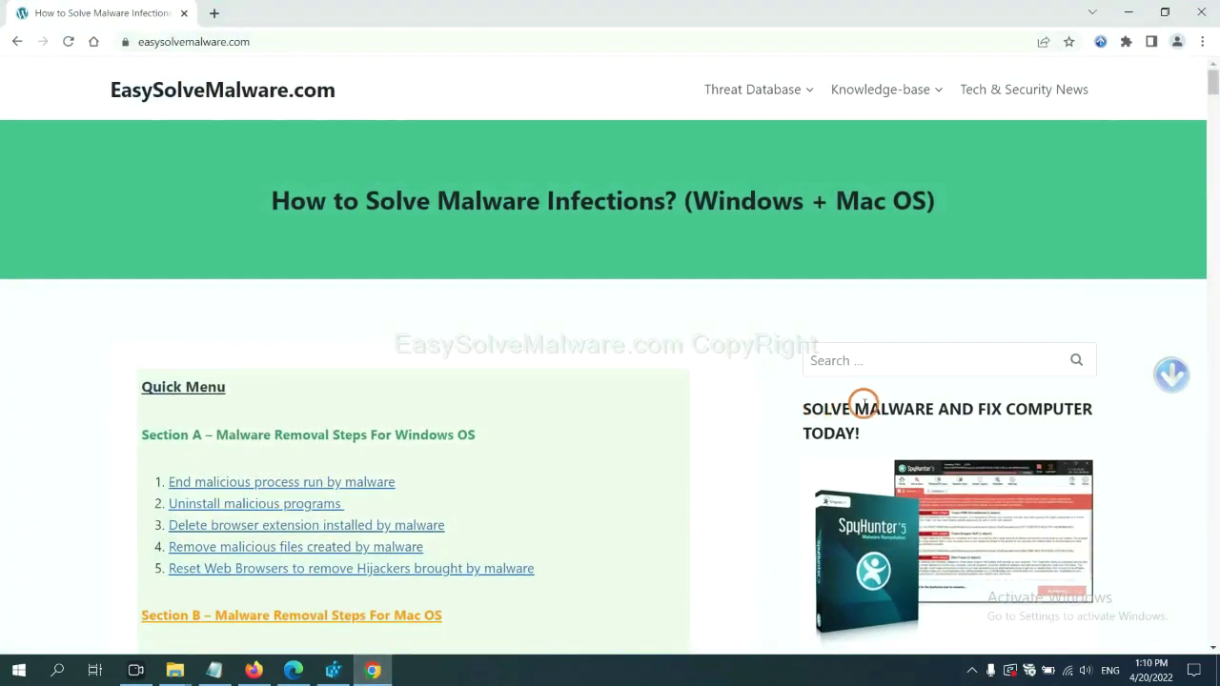
{"action": "scroll", "coordinate": [879, 419], "scroll_direction": "down", "scroll_amount": 1}
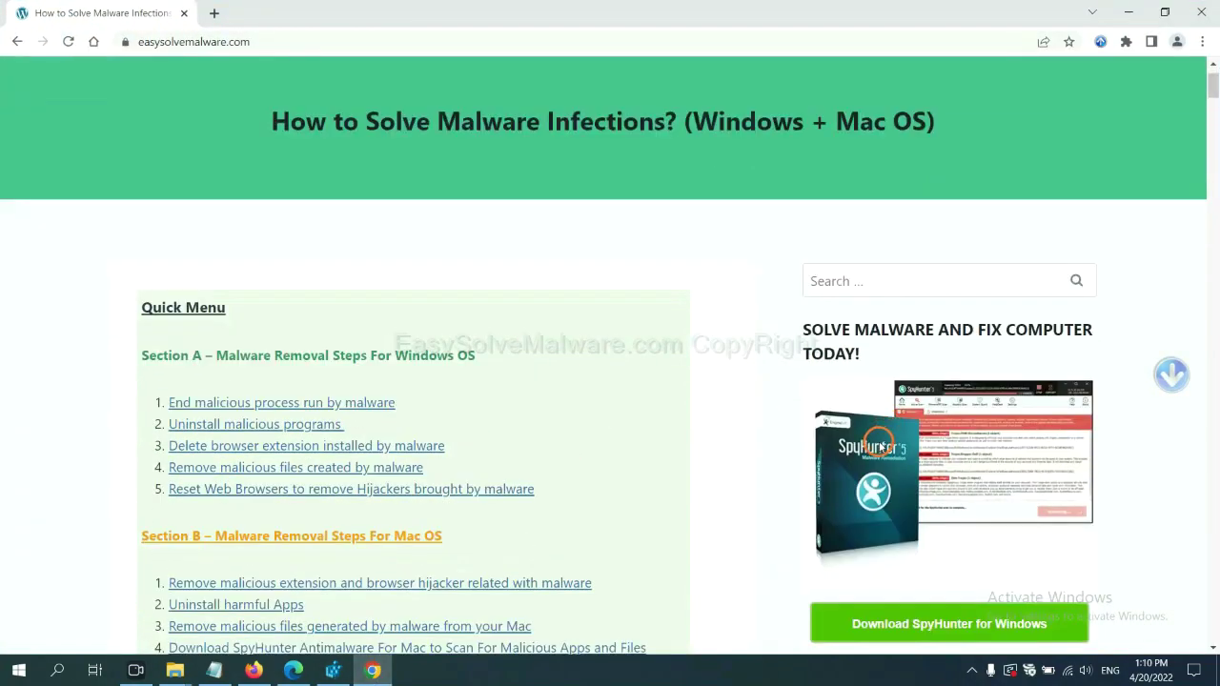
{"action": "scroll", "coordinate": [867, 419], "scroll_direction": "up", "scroll_amount": 1}
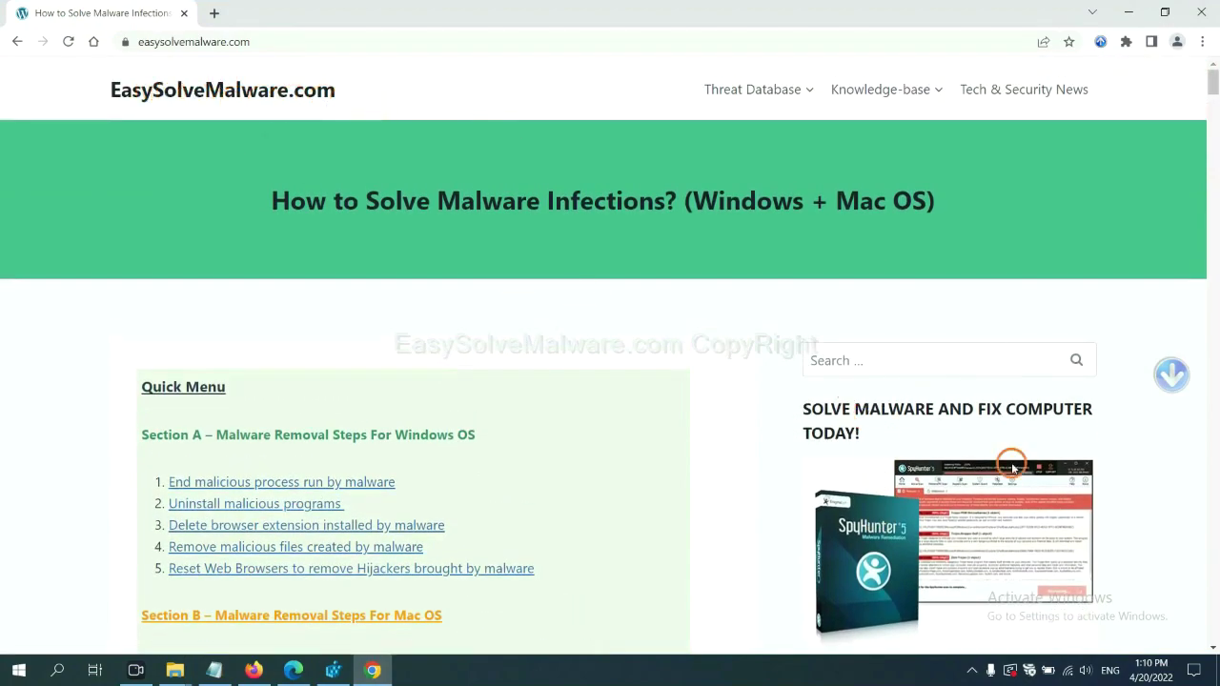
{"action": "scroll", "coordinate": [1010, 462], "scroll_direction": "down", "scroll_amount": 2}
{"action": "scroll", "coordinate": [994, 416], "scroll_direction": "down", "scroll_amount": 1}
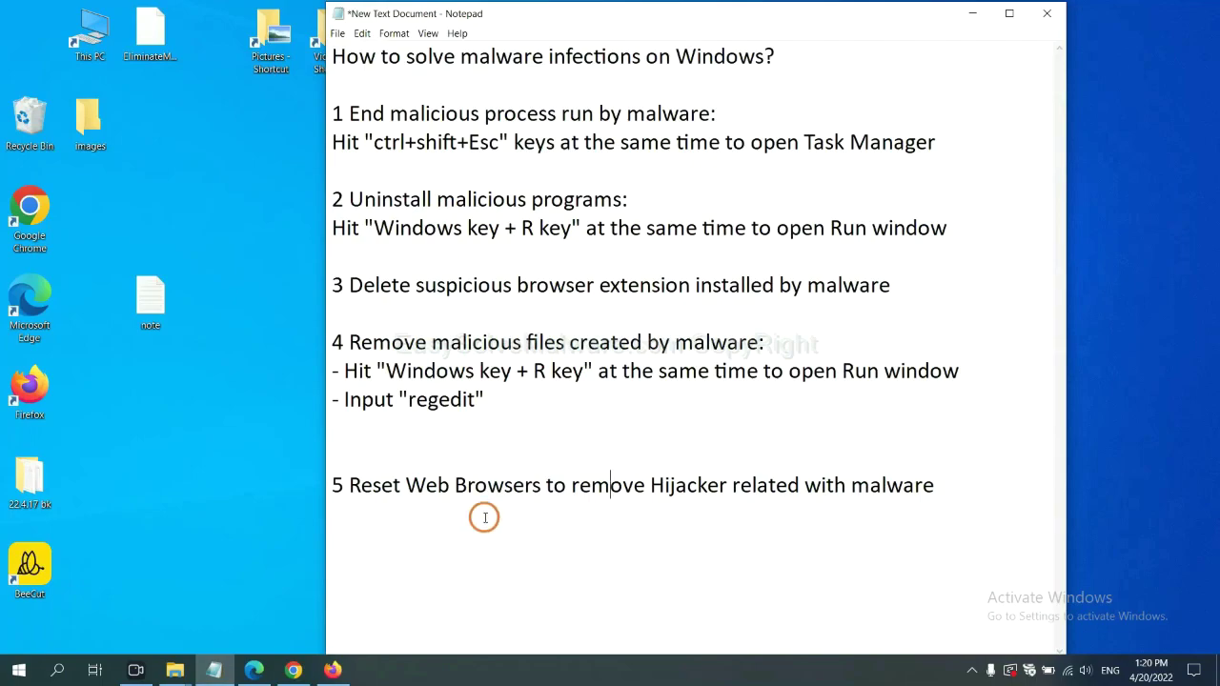
- Search Chrome Settings for 'reset' and choose 'Restore settings to their original defaults'
{"action": "left_click", "coordinate": [283, 677]}
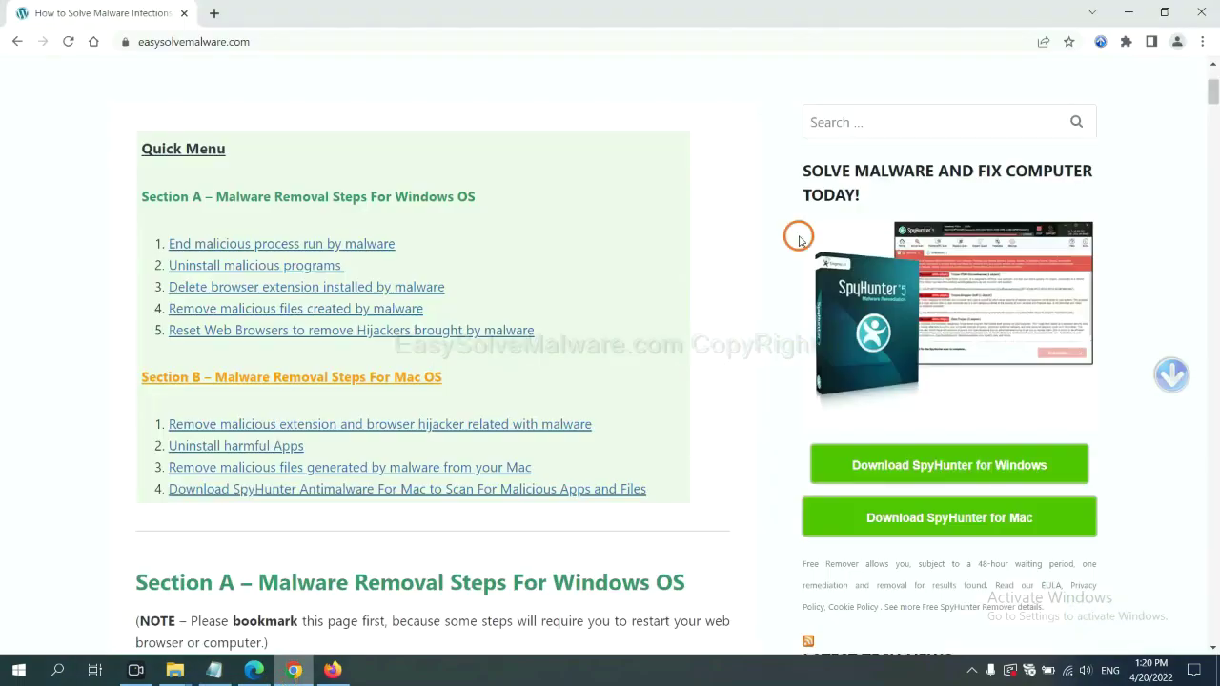
{"action": "left_click", "coordinate": [1203, 44]}
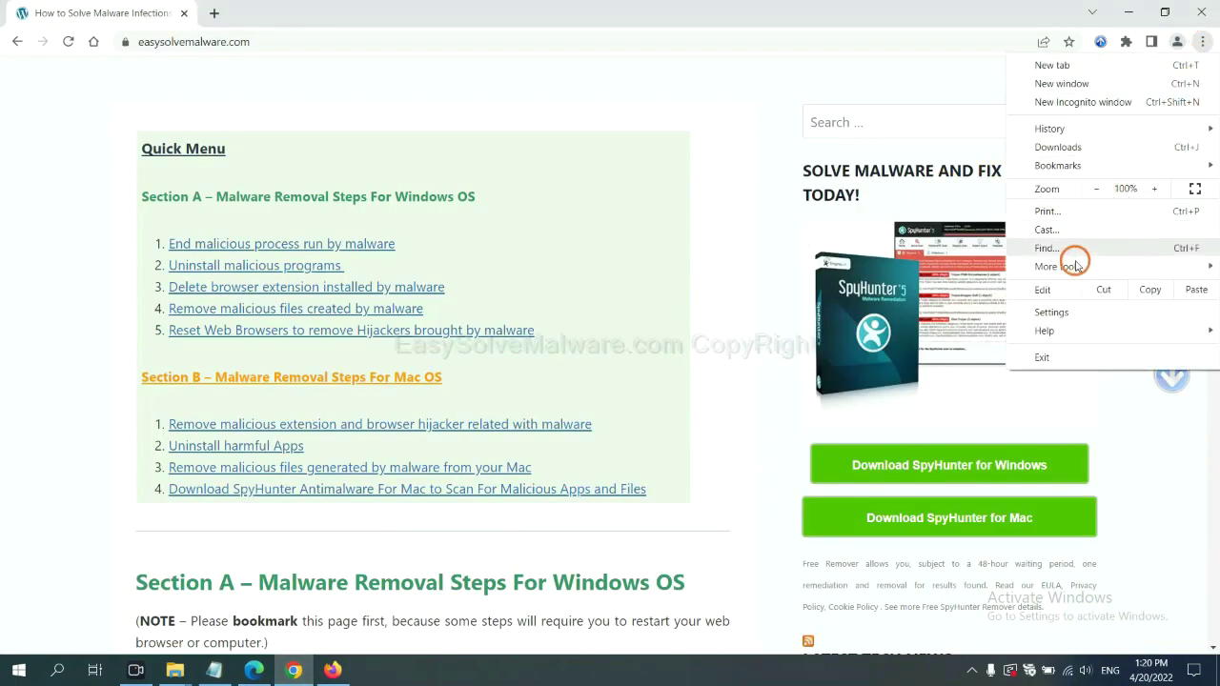
{"action": "left_click", "coordinate": [1052, 312]}
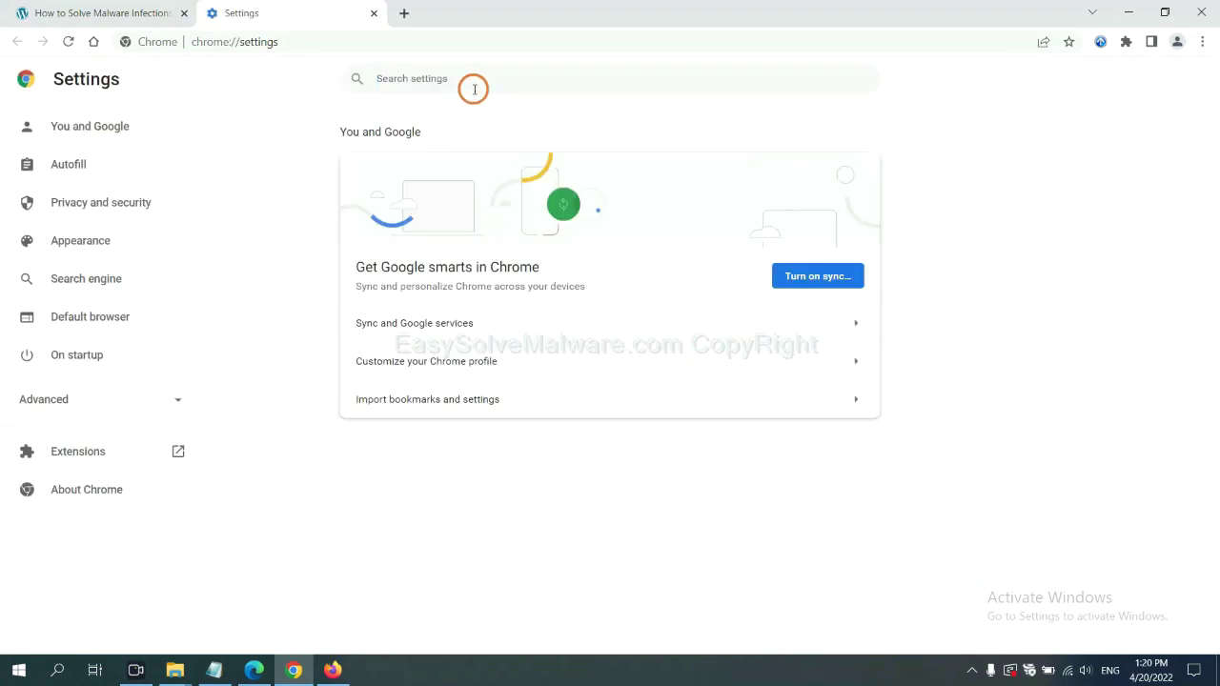
{"action": "type", "text": "reset"}
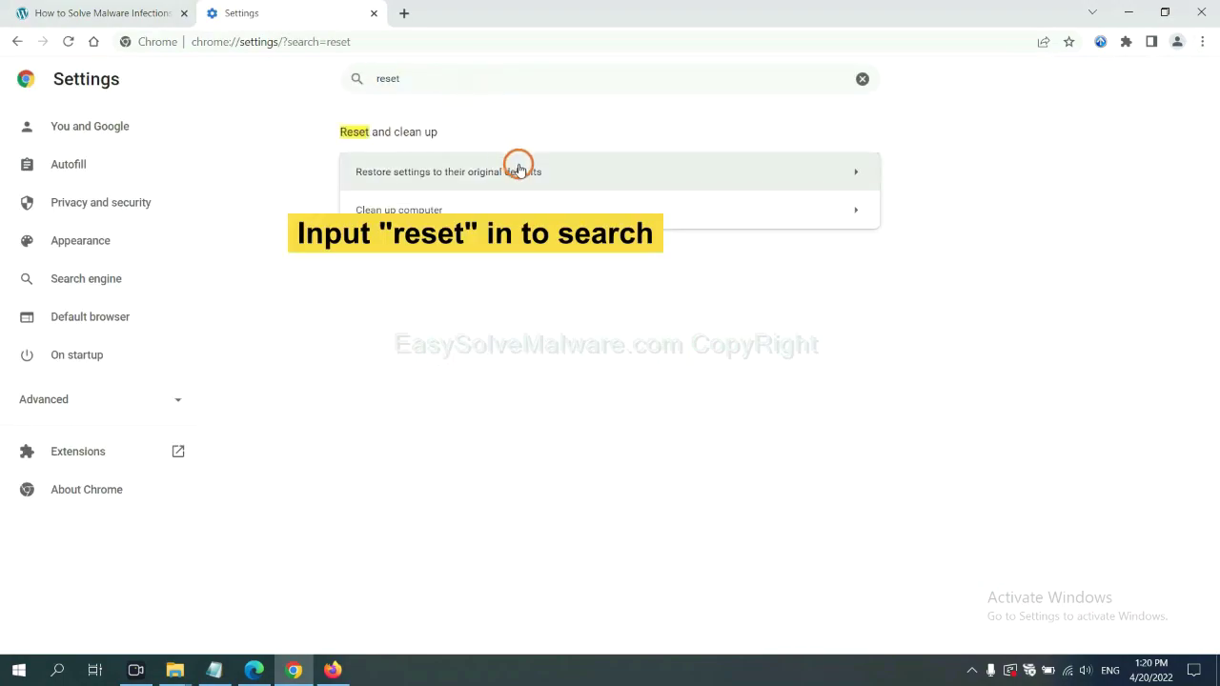
{"action": "left_click", "coordinate": [521, 171]}
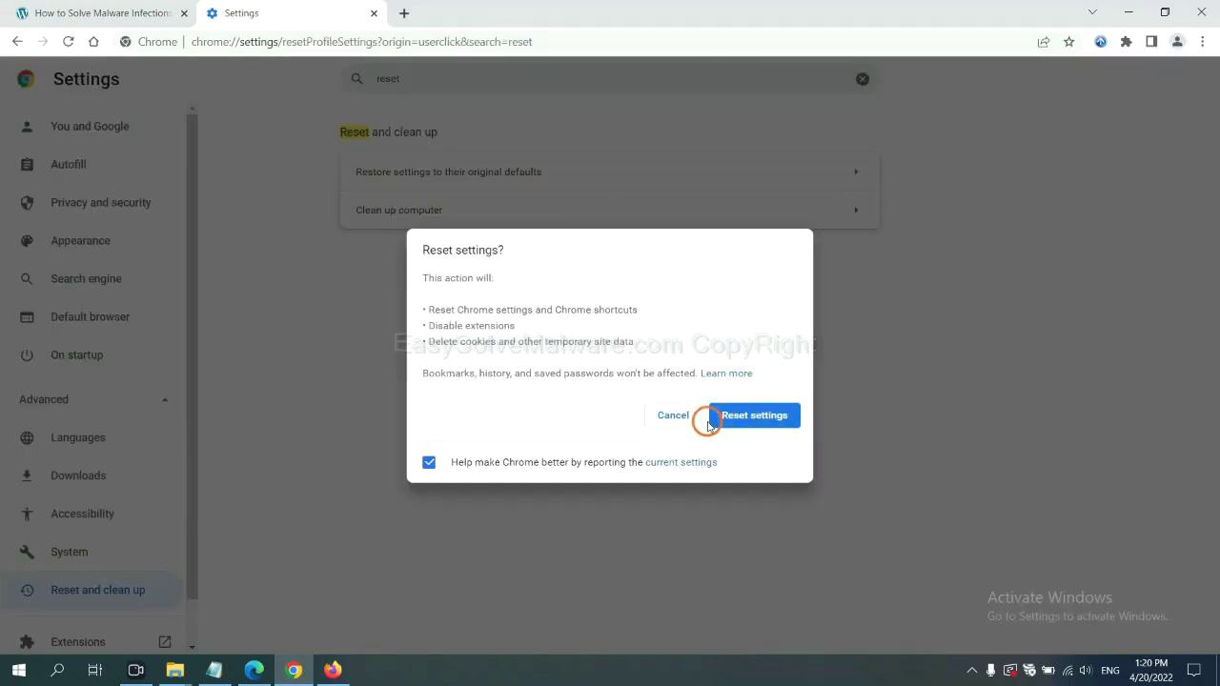
- Choose Refresh Firefox… on Firefox's Troubleshooting Information page, reached through Help
{"action": "left_click", "coordinate": [332, 669]}
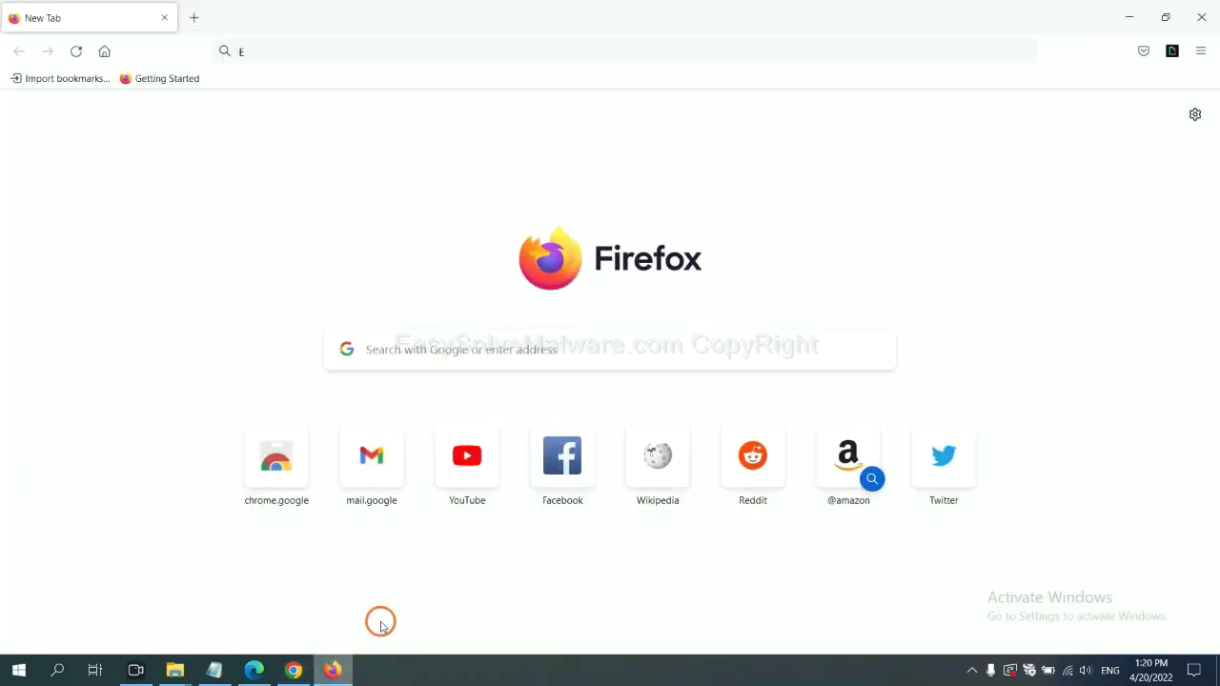
{"action": "left_click", "coordinate": [1200, 53]}
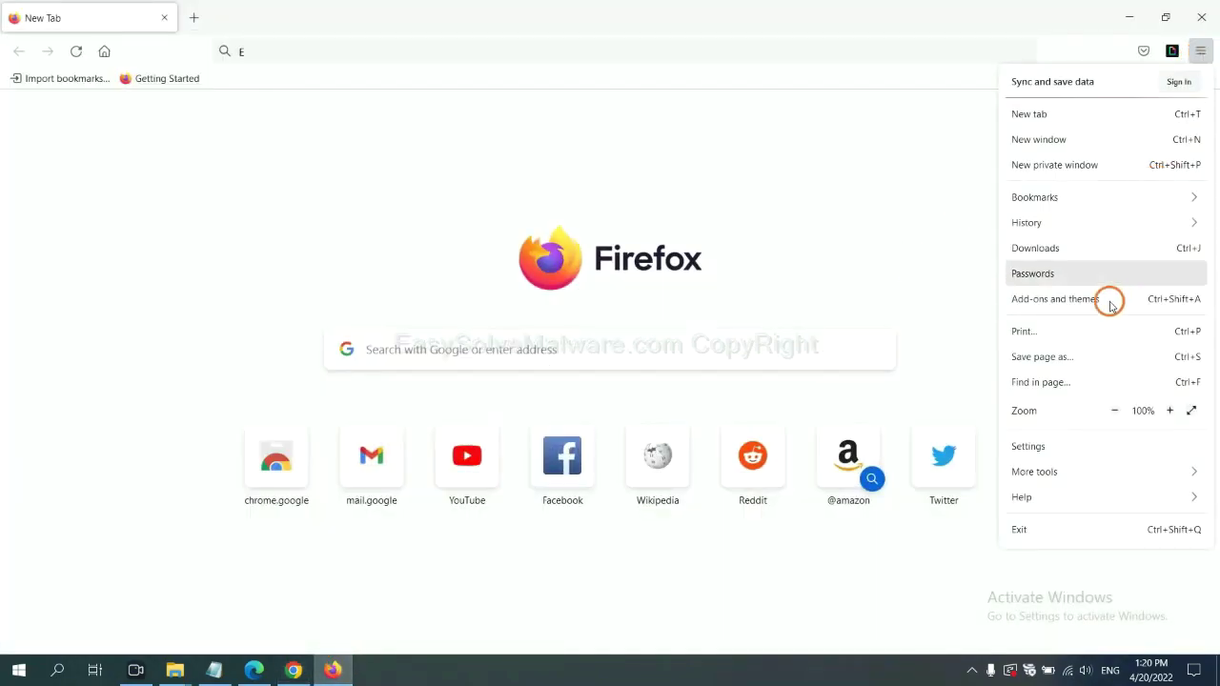
{"action": "left_click", "coordinate": [1049, 496]}
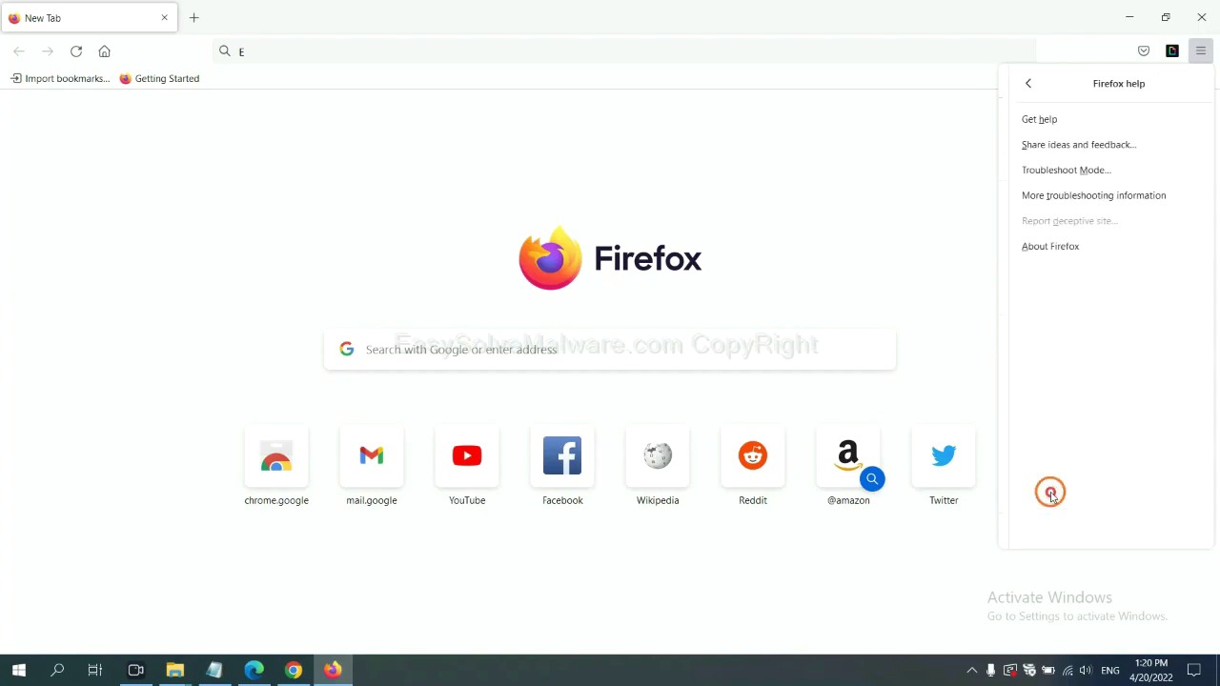
{"action": "left_click", "coordinate": [1070, 196]}
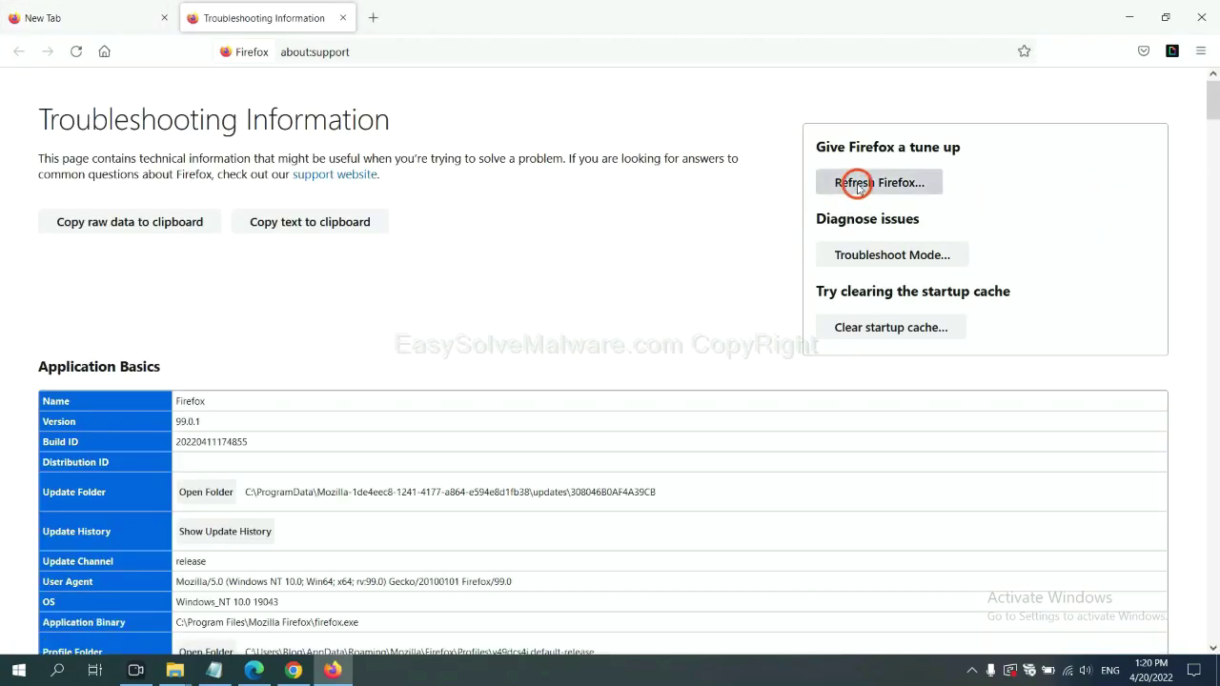
{"action": "left_click", "coordinate": [856, 186]}
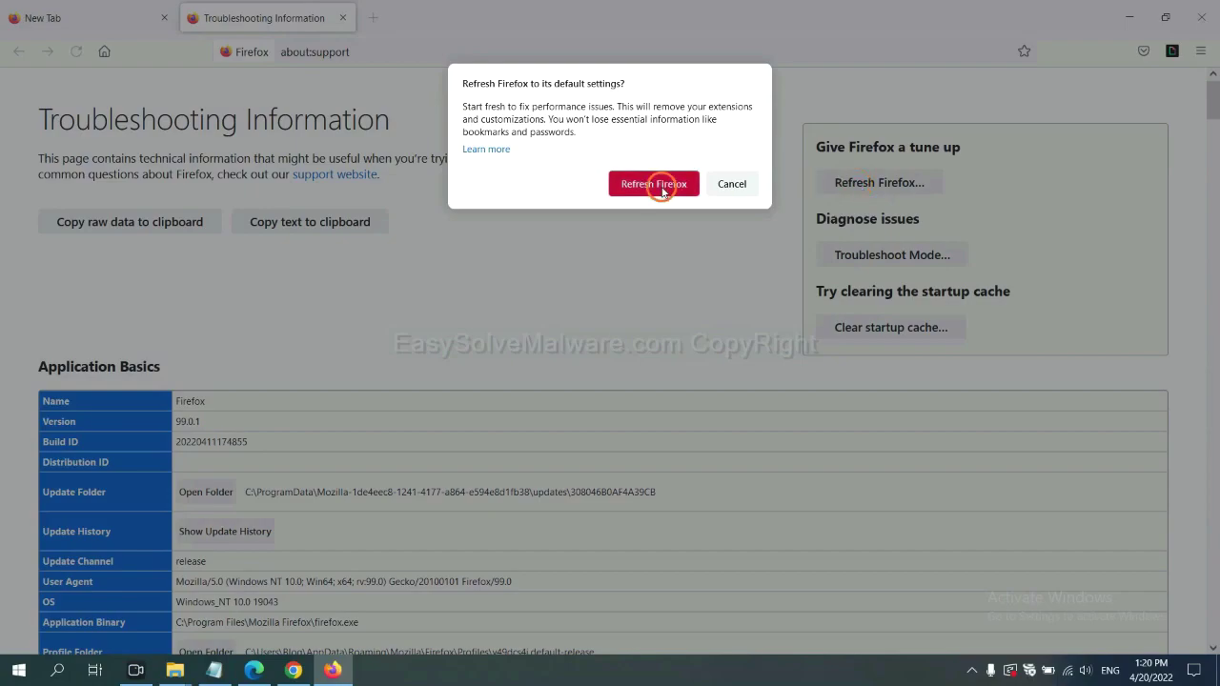
- Search Edge Settings for 'reset' and choose 'Restore settings to their default values'
{"action": "left_click", "coordinate": [254, 670]}
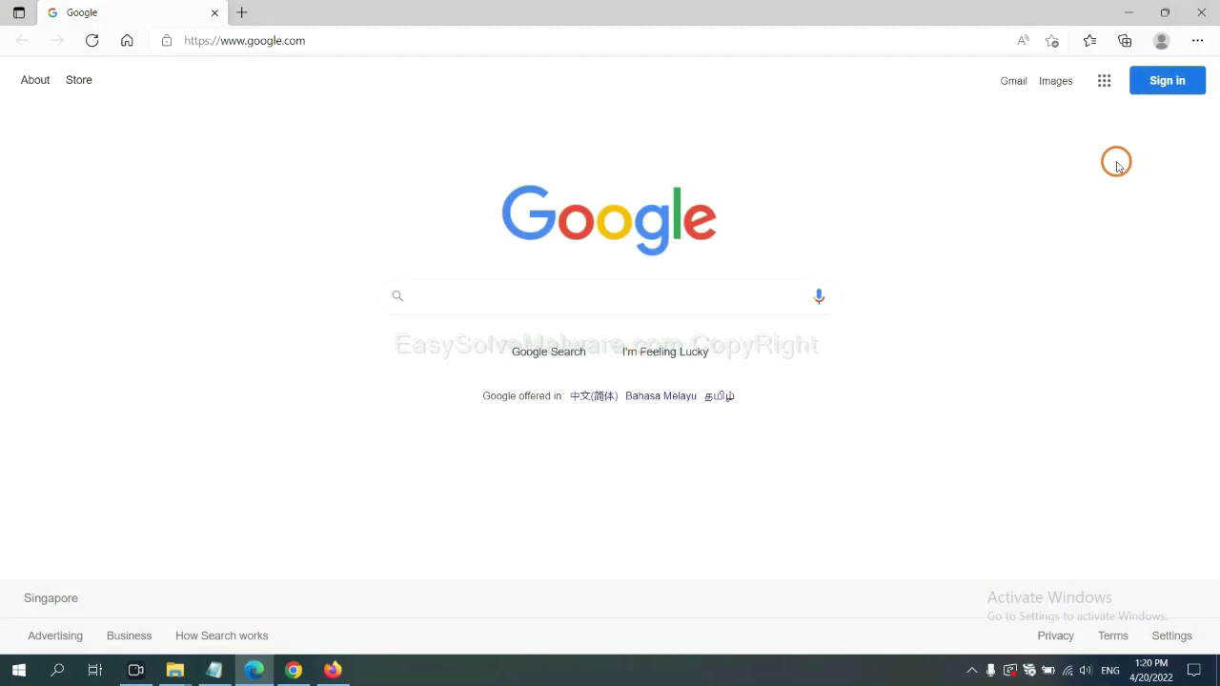
{"action": "left_click", "coordinate": [1196, 40]}
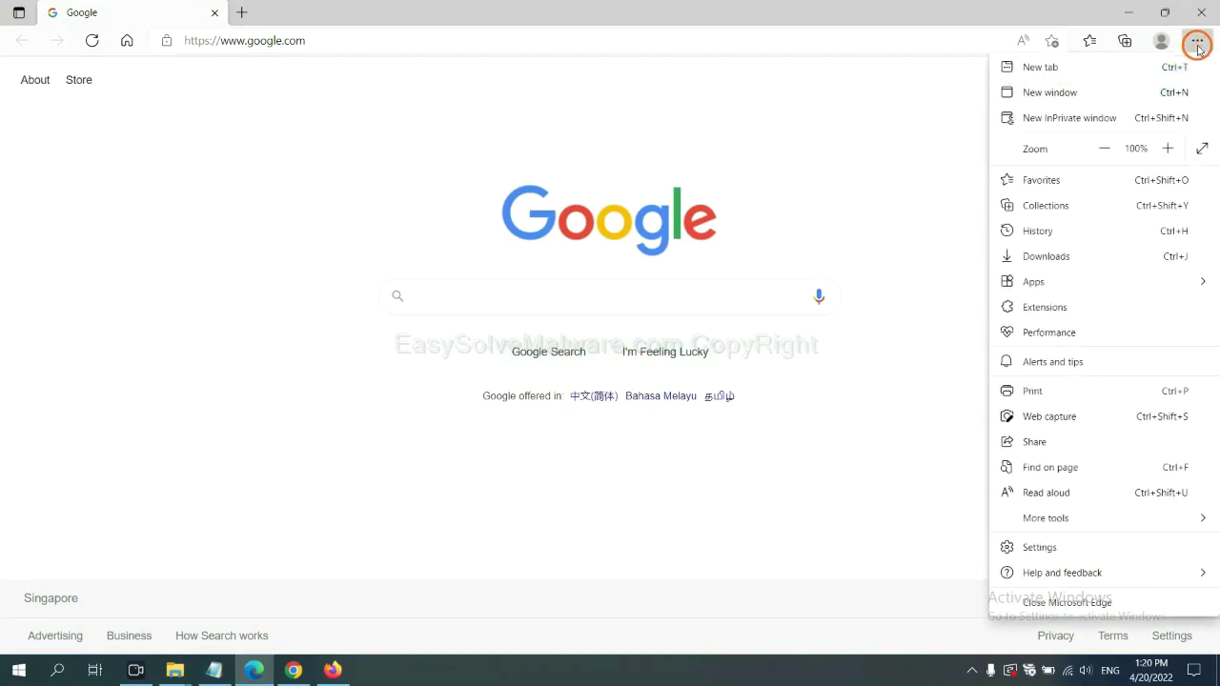
{"action": "left_click", "coordinate": [1039, 547]}
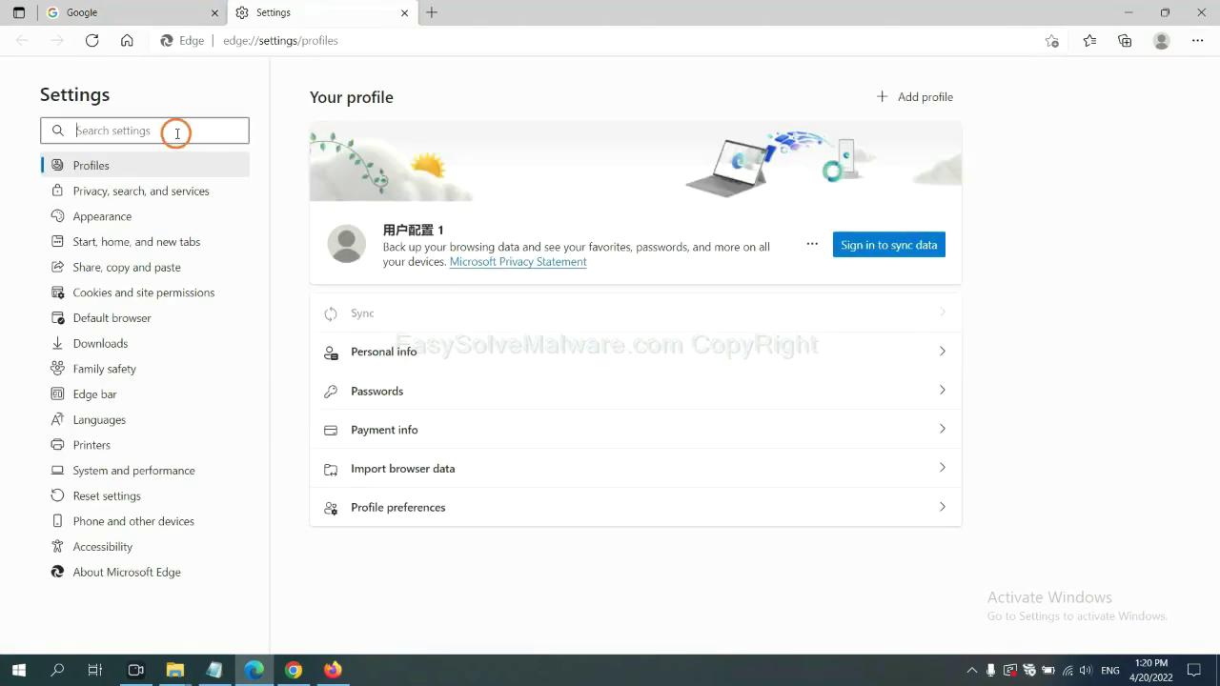
{"action": "type", "text": "re"}
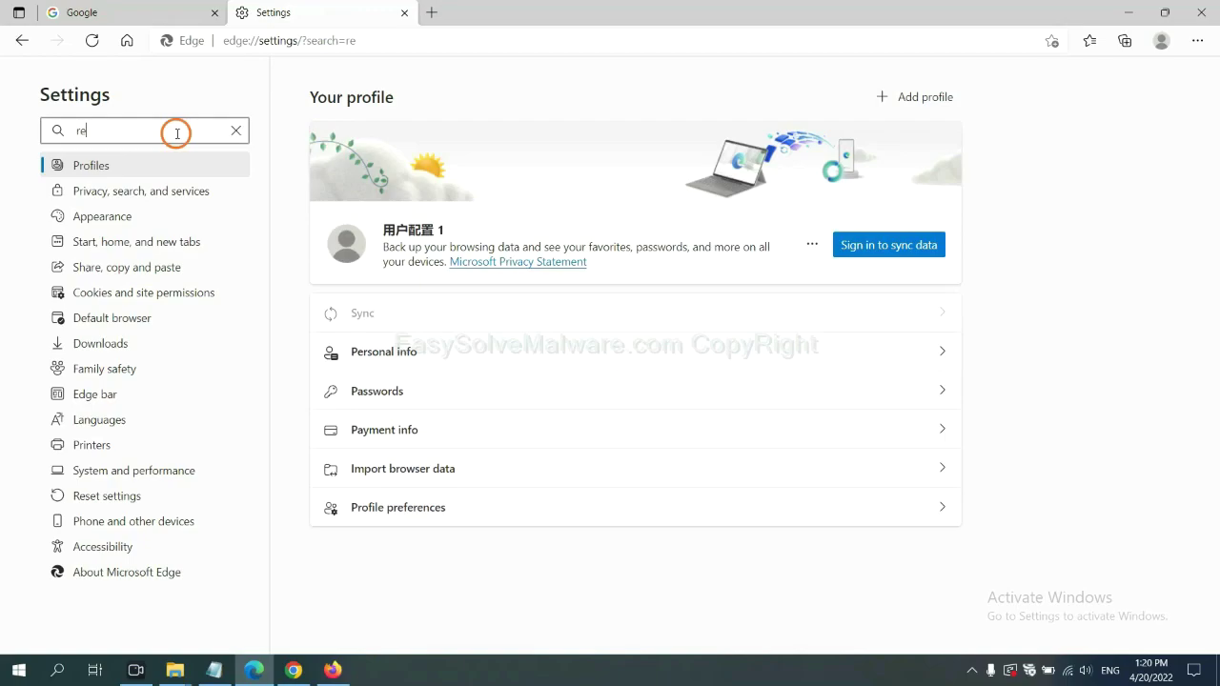
{"action": "type", "text": "set"}
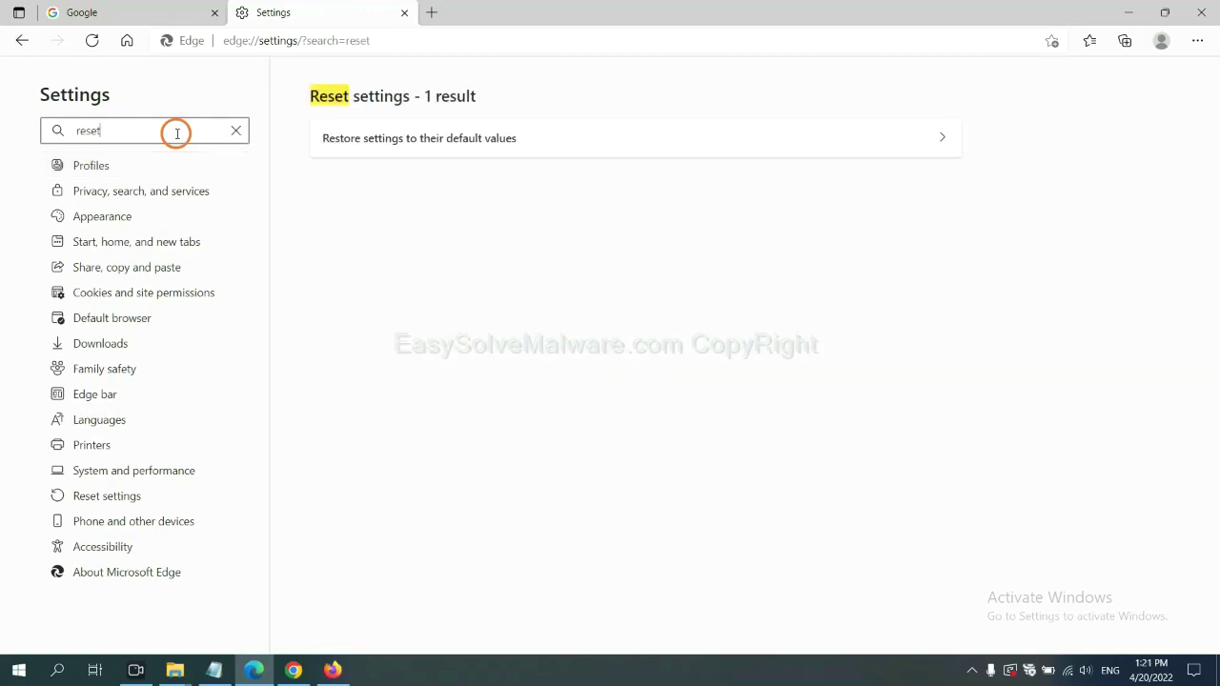
{"action": "left_click", "coordinate": [428, 136]}
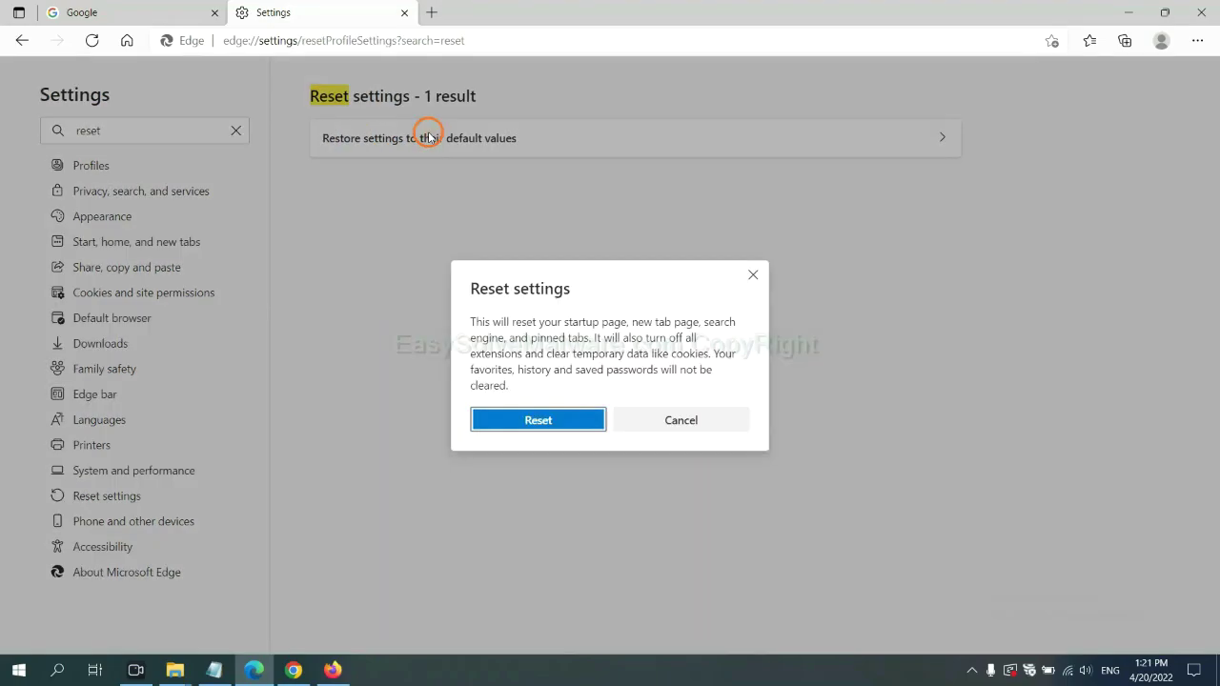